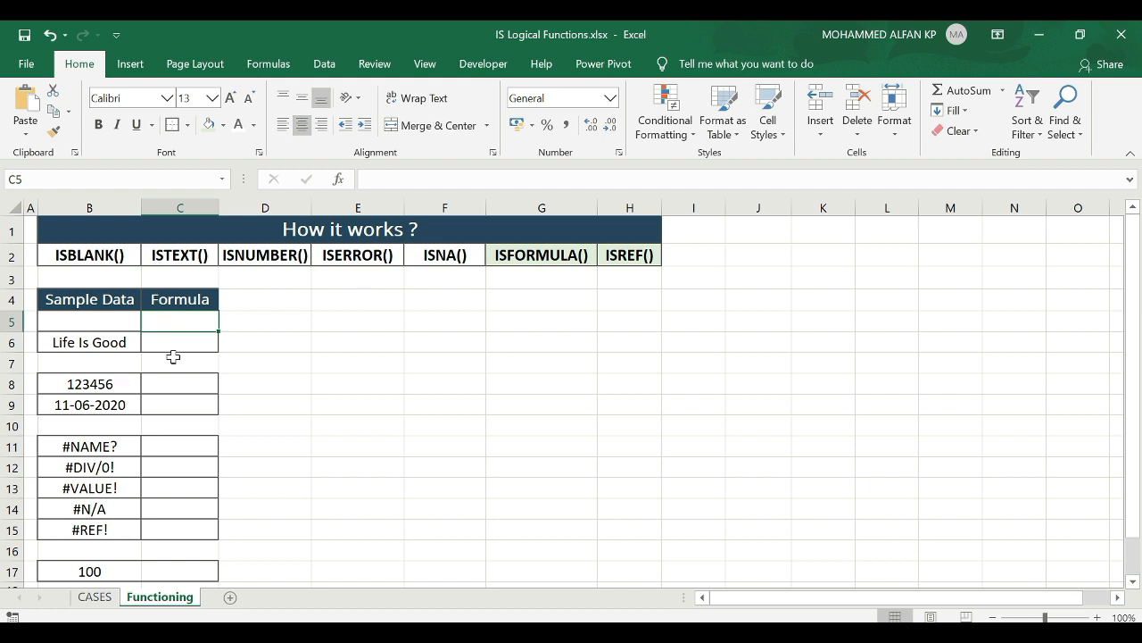
Step: Enter the formula =ISBLANK(B5) in cell C5 to test whether the first sample cell is empty
{"action": "left_click", "coordinate": [83, 323]}
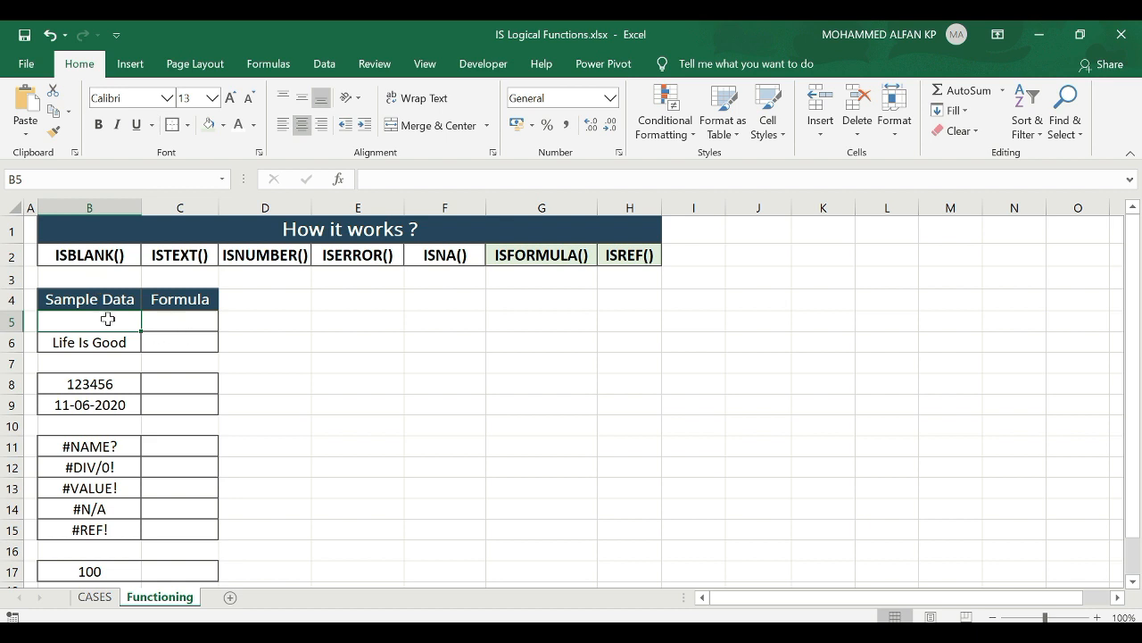
{"action": "left_click", "coordinate": [164, 322]}
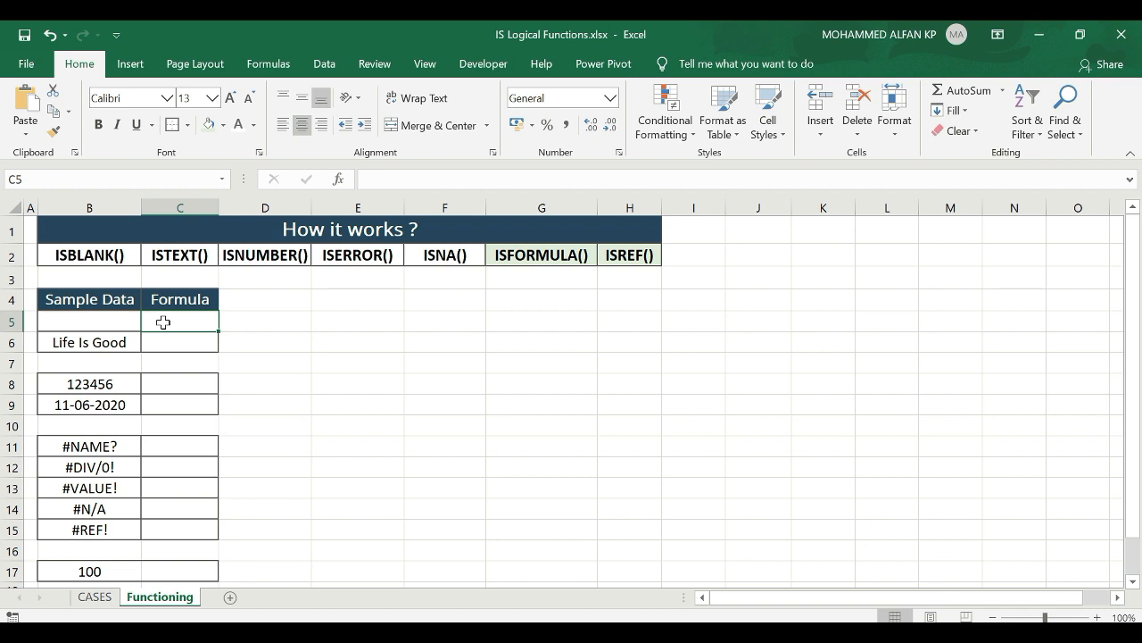
{"action": "type", "text": "=isbl"}
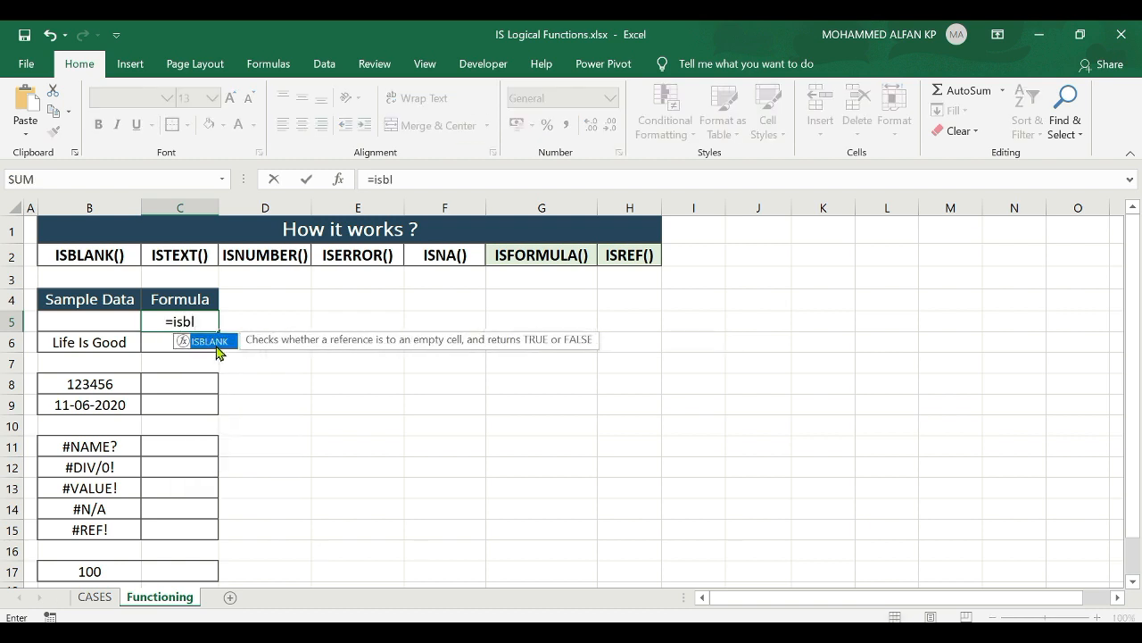
{"action": "double_click", "coordinate": [215, 346]}
{"action": "left_click", "coordinate": [83, 321]}
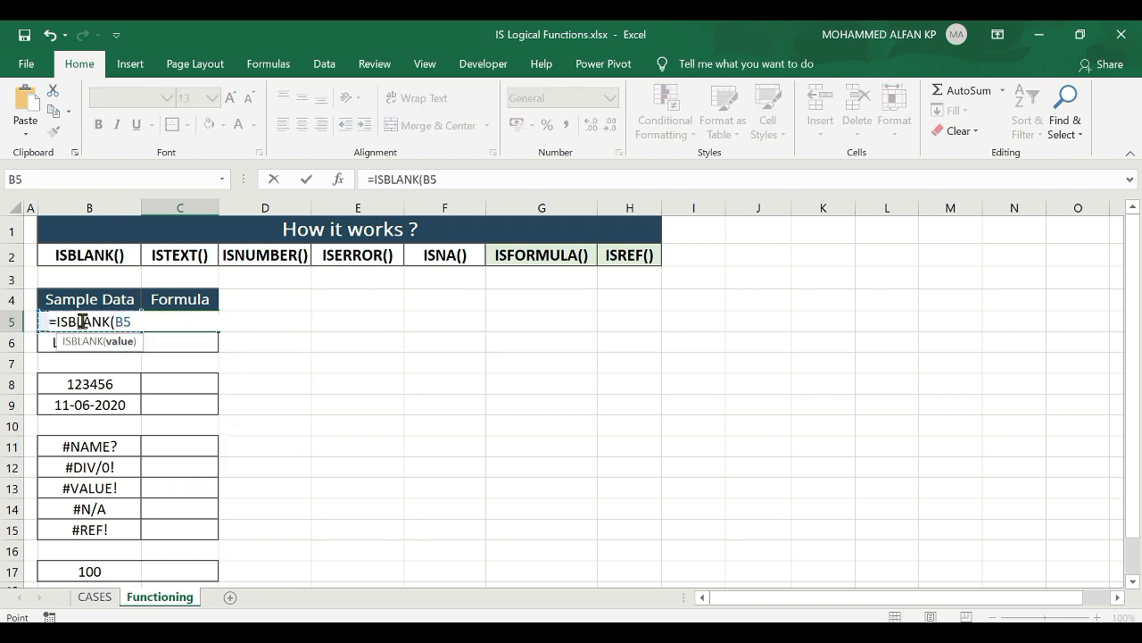
{"action": "type", "text": ")"}
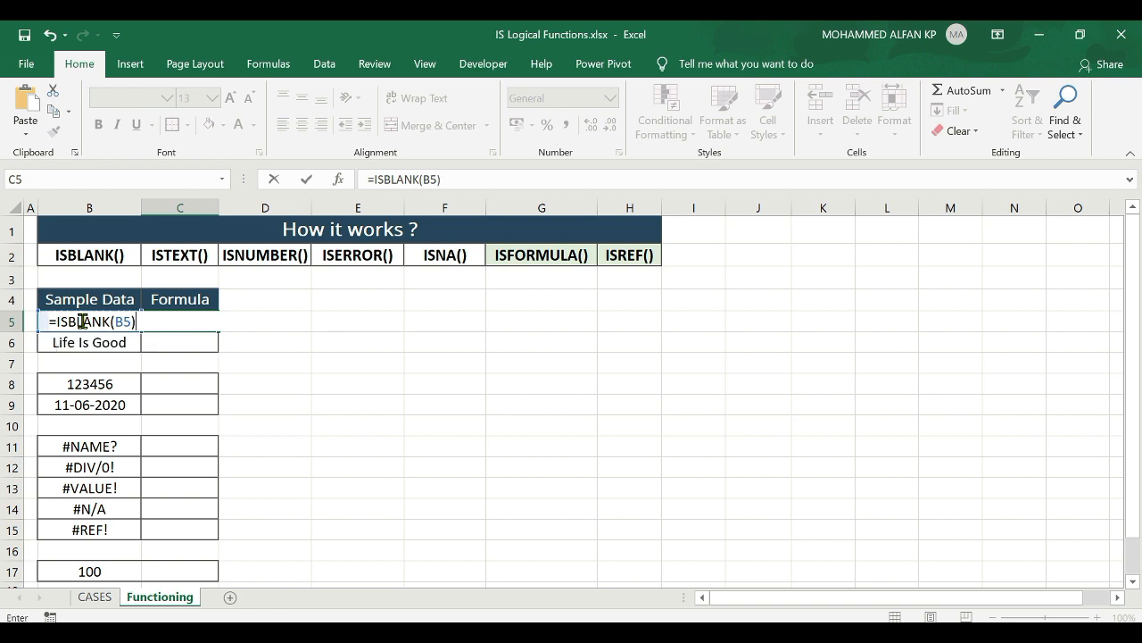
{"action": "key", "text": "Return"}
{"action": "key", "text": "Up"}
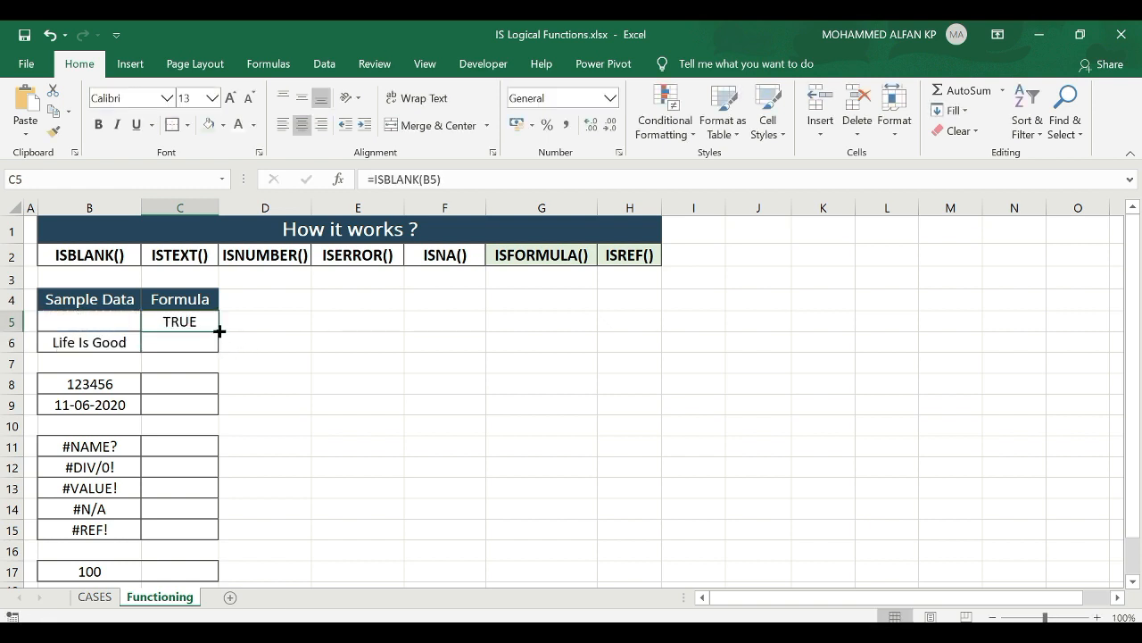
Step: Fill the ISBLANK formula from C5 down through C7
{"action": "left_click_drag", "start_coordinate": [220, 331], "coordinate": [218, 367]}
{"action": "left_click", "coordinate": [178, 344]}
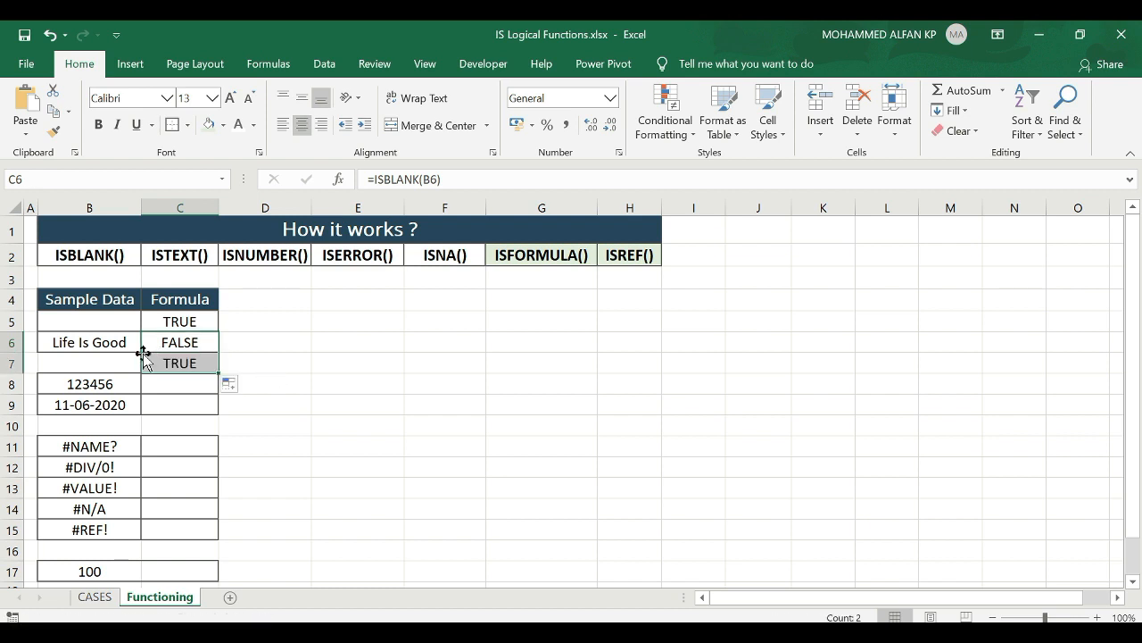
{"action": "left_click", "coordinate": [112, 356]}
Step: Clear the ISBLANK formulas from cells C5:C7
{"action": "left_click_drag", "start_coordinate": [178, 321], "coordinate": [173, 353]}
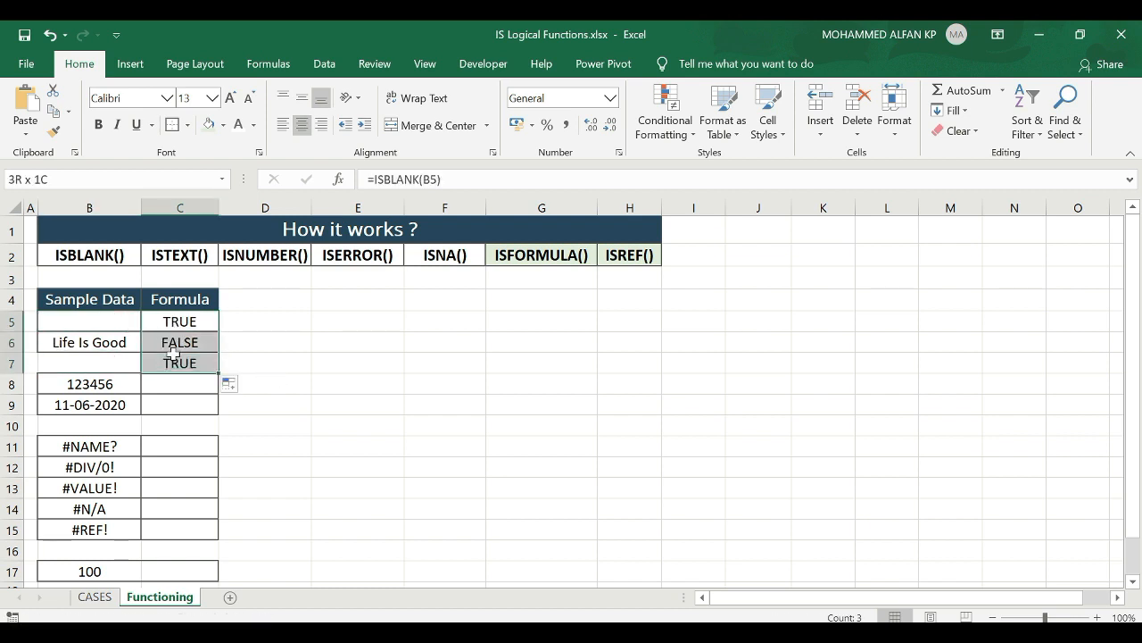
{"action": "key", "text": "Delete"}
{"action": "left_click", "coordinate": [227, 364]}
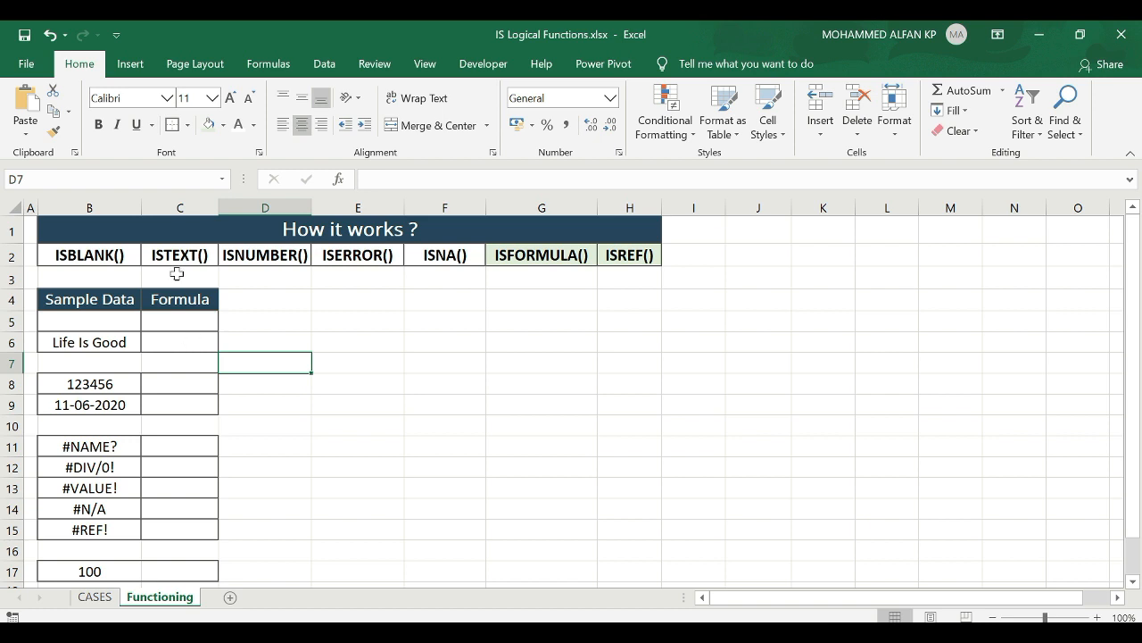
Step: Enter the formula =ISTEXT(B6) in cell C6 to test the "Life Is Good" sample
{"action": "left_click", "coordinate": [175, 342]}
{"action": "type", "text": "="}
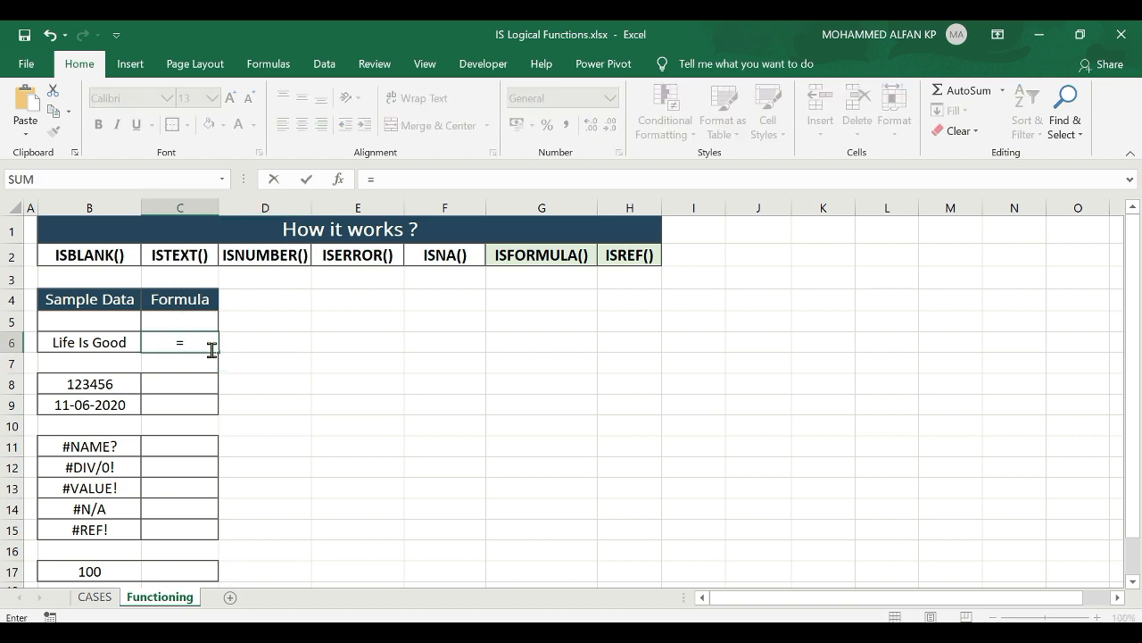
{"action": "type", "text": "IST"}
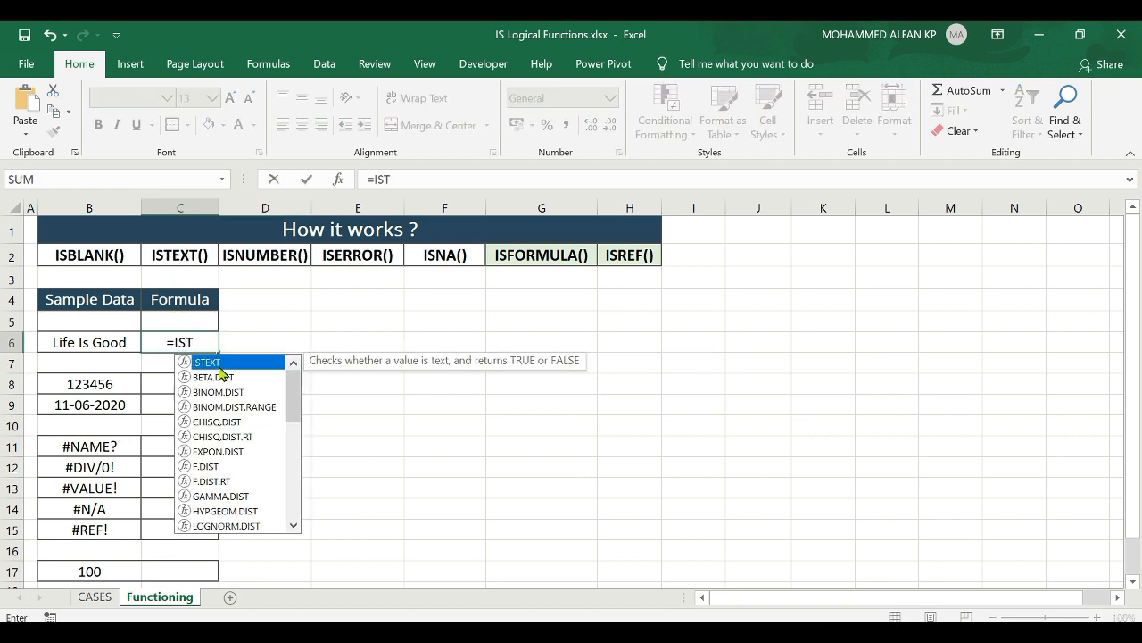
{"action": "double_click", "coordinate": [218, 362]}
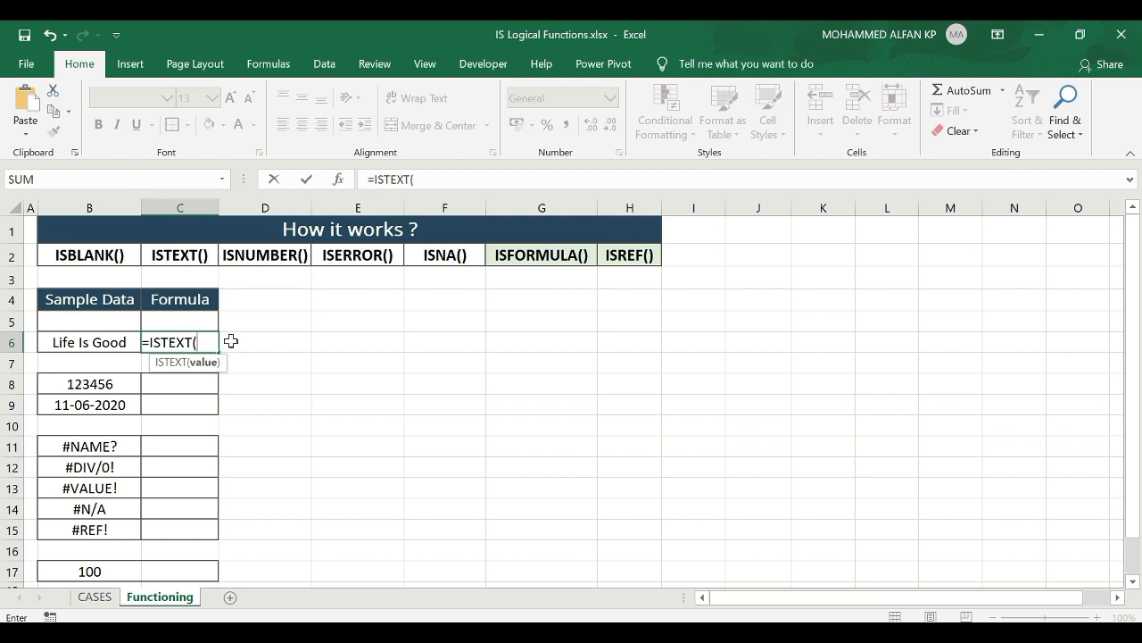
{"action": "left_click", "coordinate": [81, 340]}
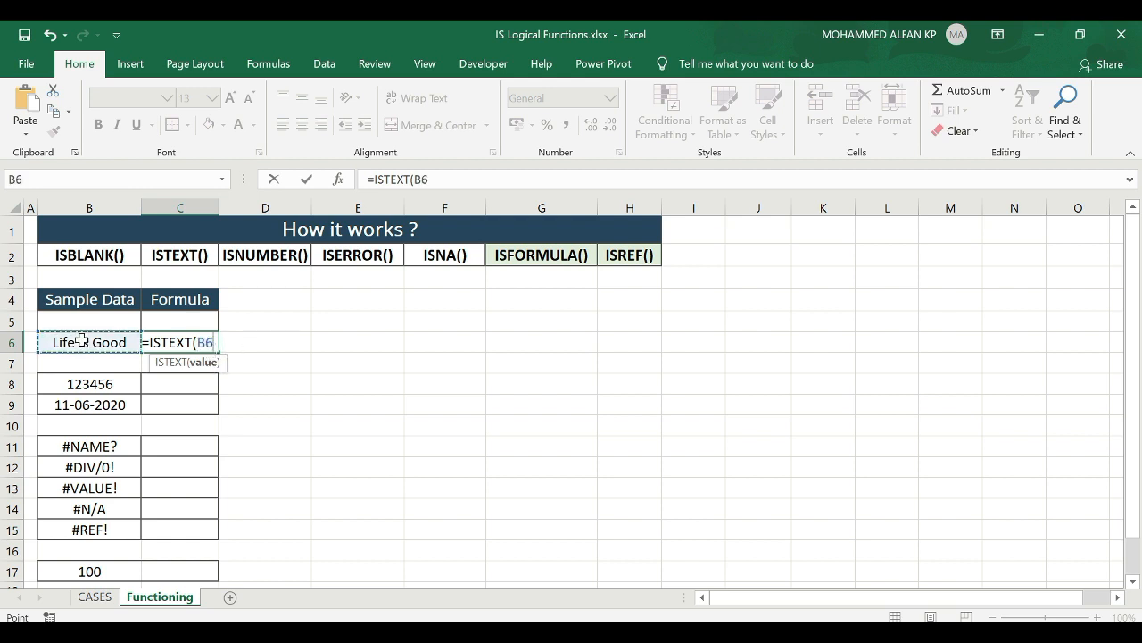
{"action": "type", "text": ")"}
{"action": "key", "text": "Return"}
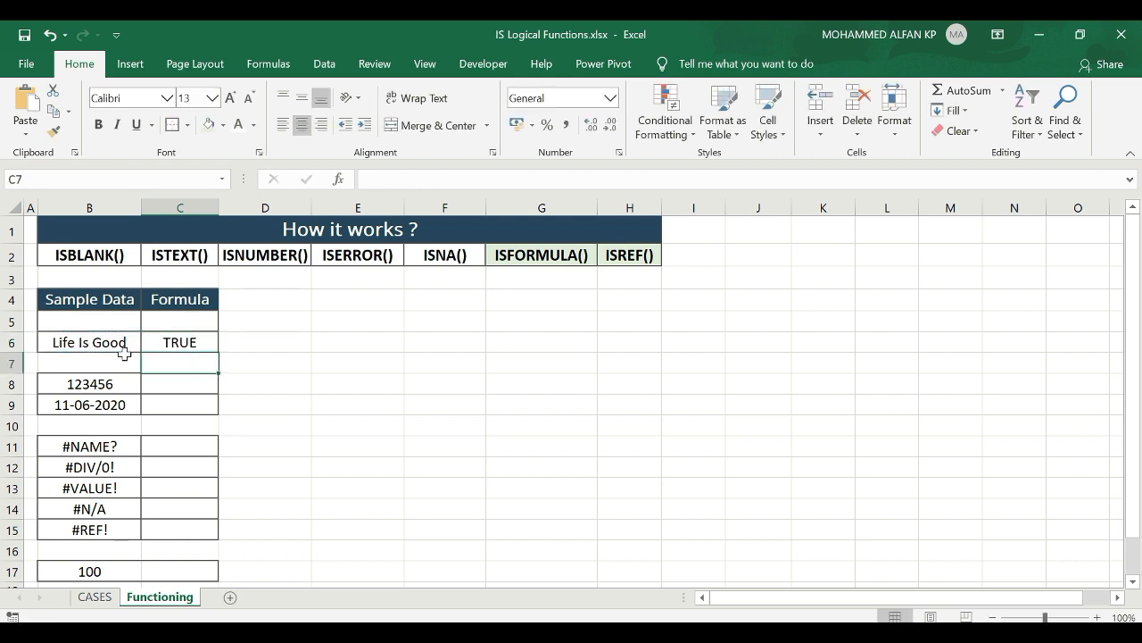
Step: Clear the sample text in B6 and enter the number 79878 to test the ISTEXT formula
{"action": "left_click", "coordinate": [123, 348]}
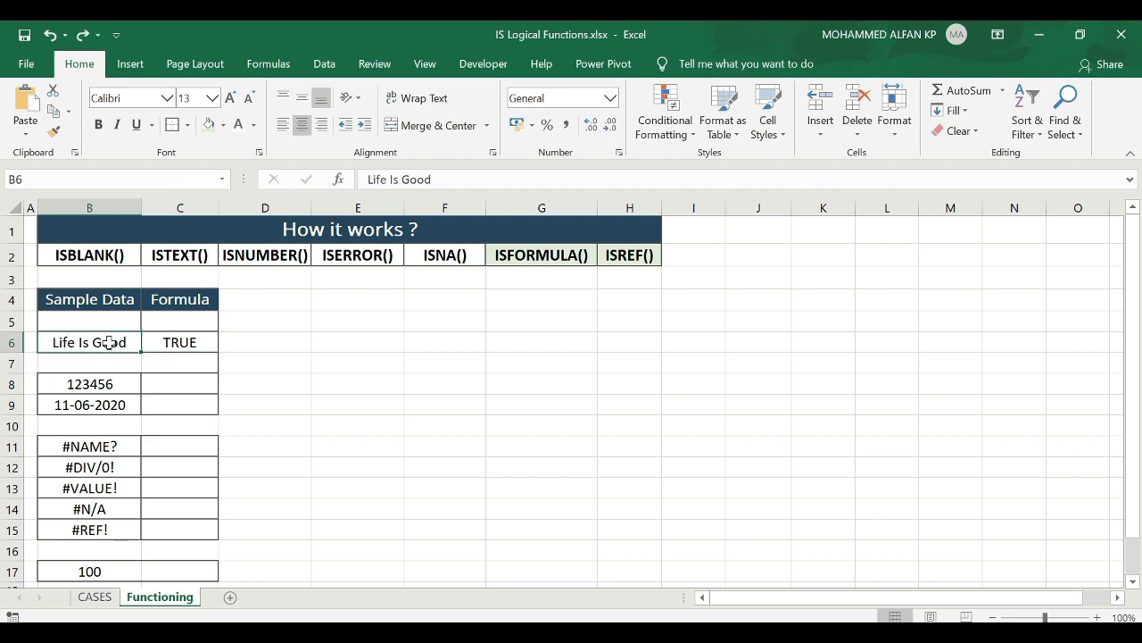
{"action": "key", "text": "Delete"}
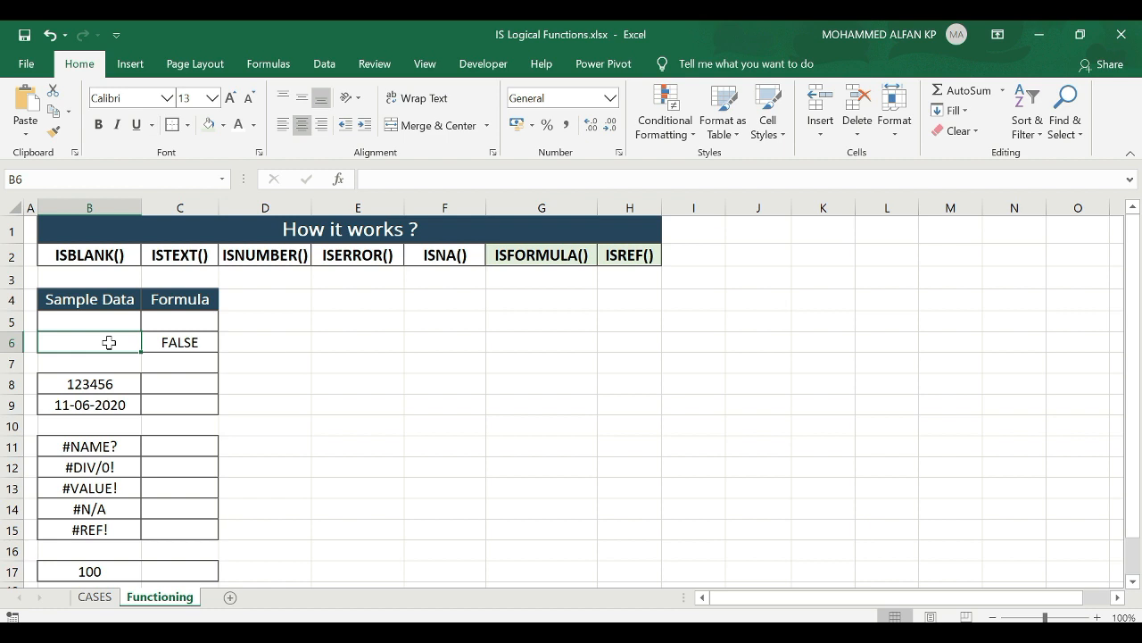
{"action": "type", "text": "79878"}
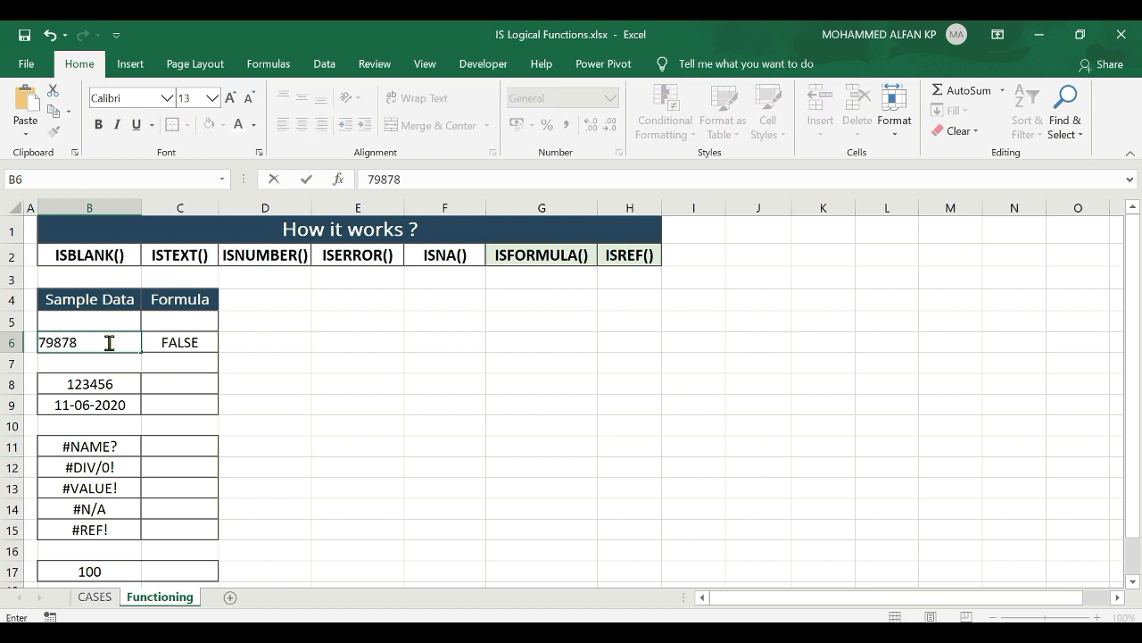
{"action": "key", "text": "Return"}
Step: Replace the number in cell B6 with the text EXCEL
{"action": "left_click", "coordinate": [108, 341]}
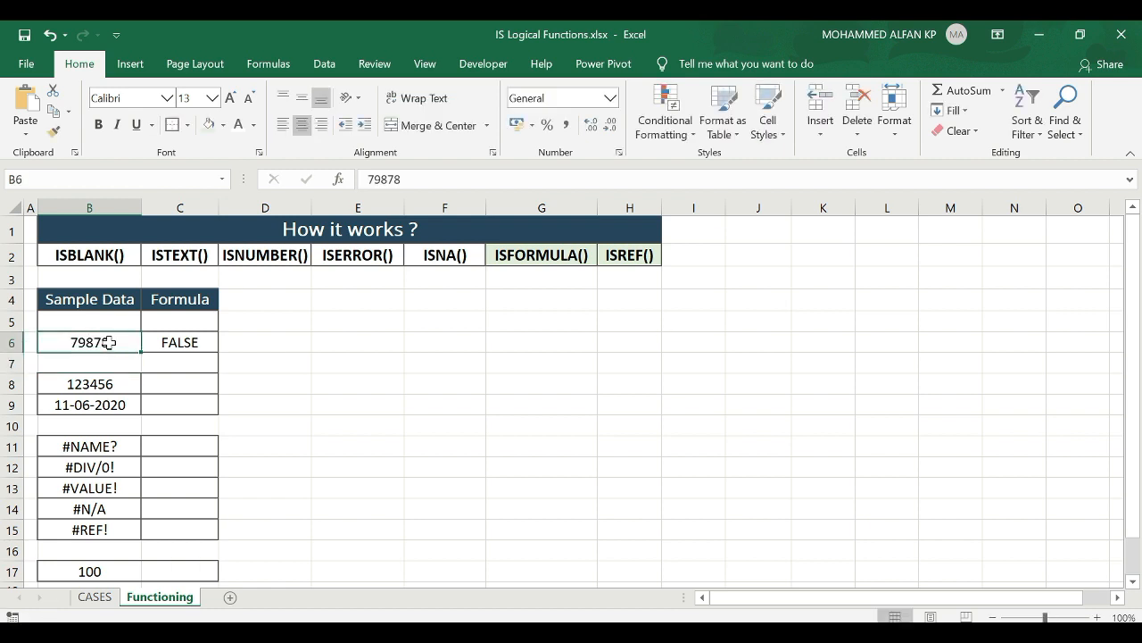
{"action": "type", "text": "EXCEL"}
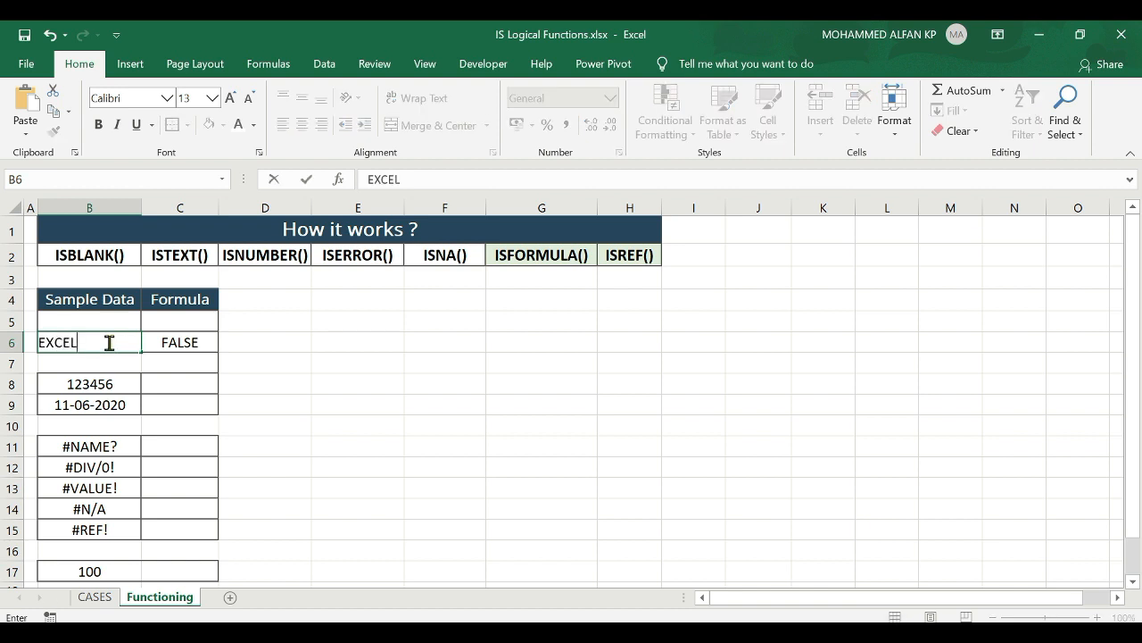
{"action": "key", "text": "Return"}
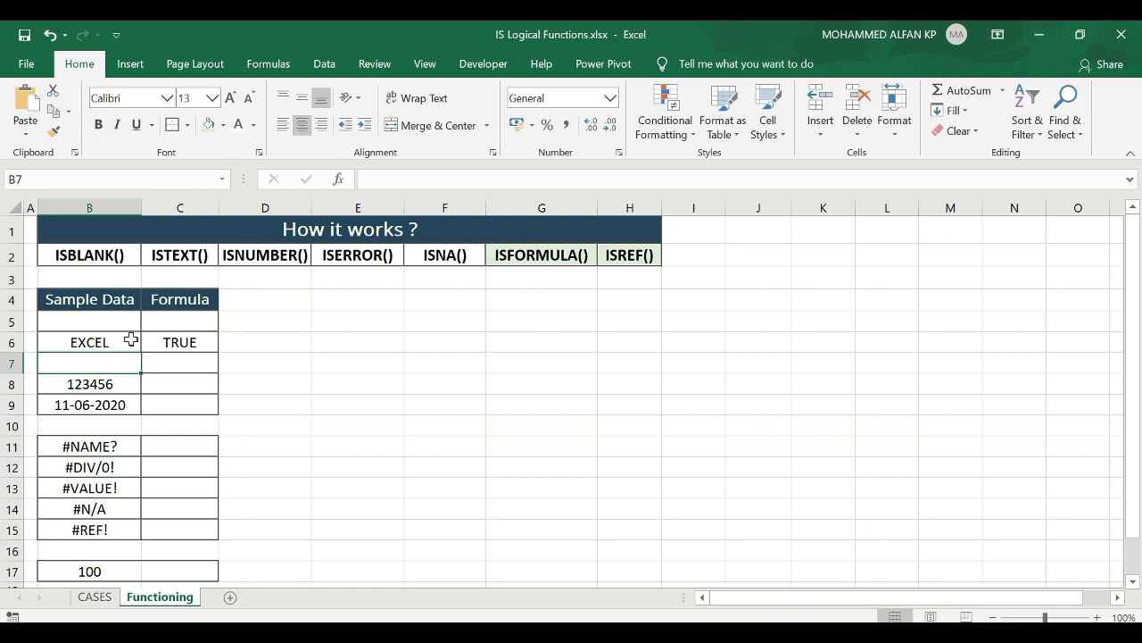
Step: Append 2020 to the text in B6 so the cell reads EXCEL2020
{"action": "double_click", "coordinate": [128, 340]}
{"action": "type", "text": "2020"}
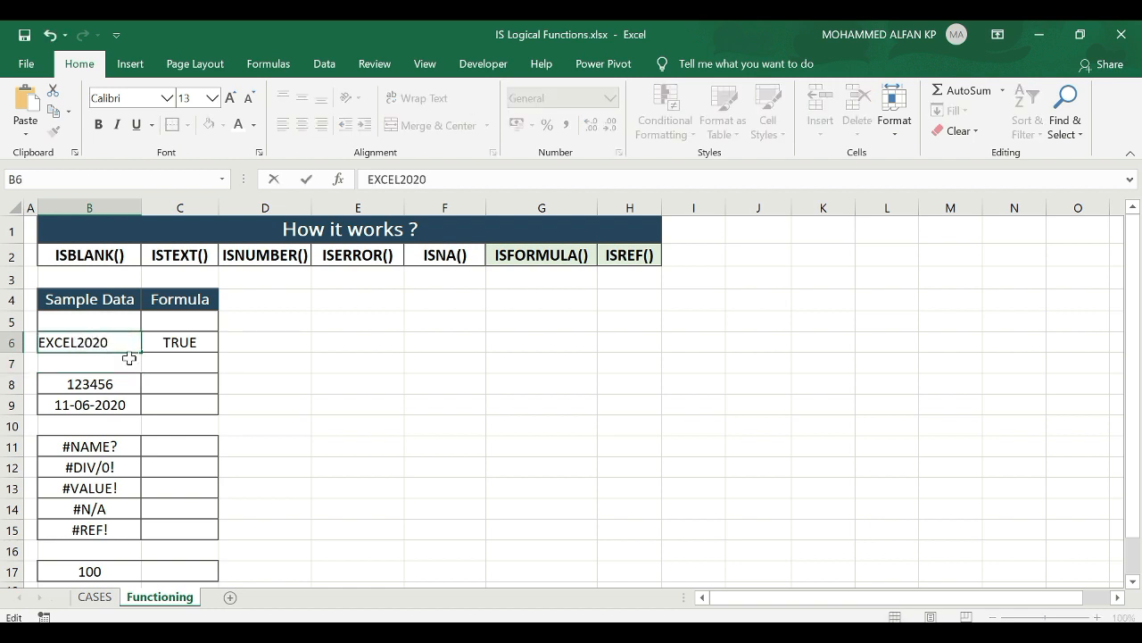
{"action": "key", "text": "Return"}
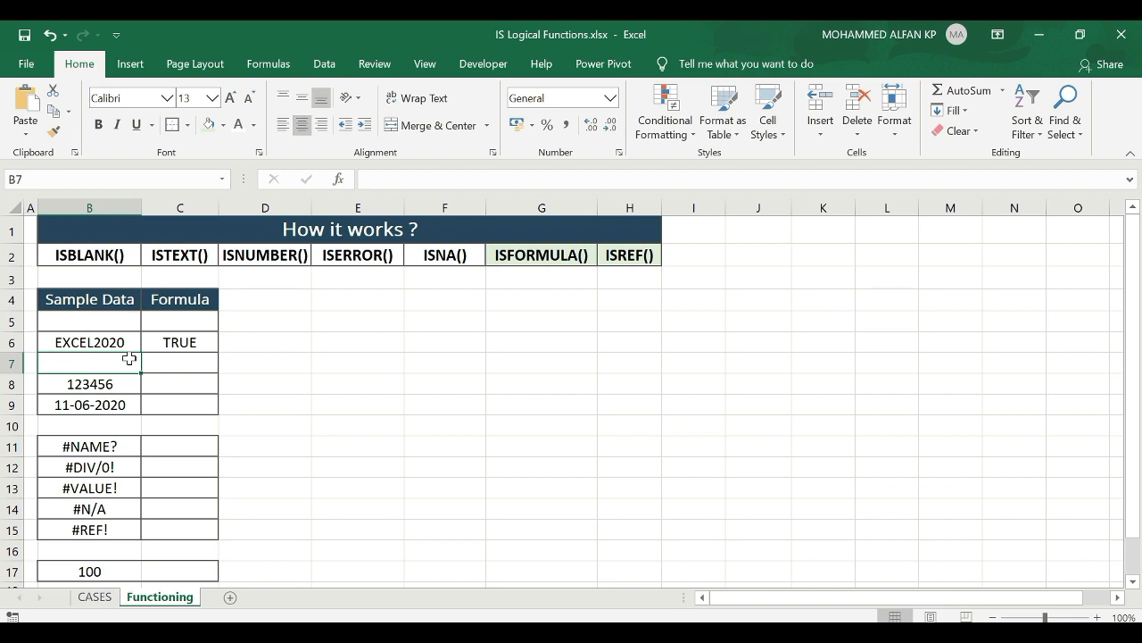
{"action": "left_click", "coordinate": [373, 411]}
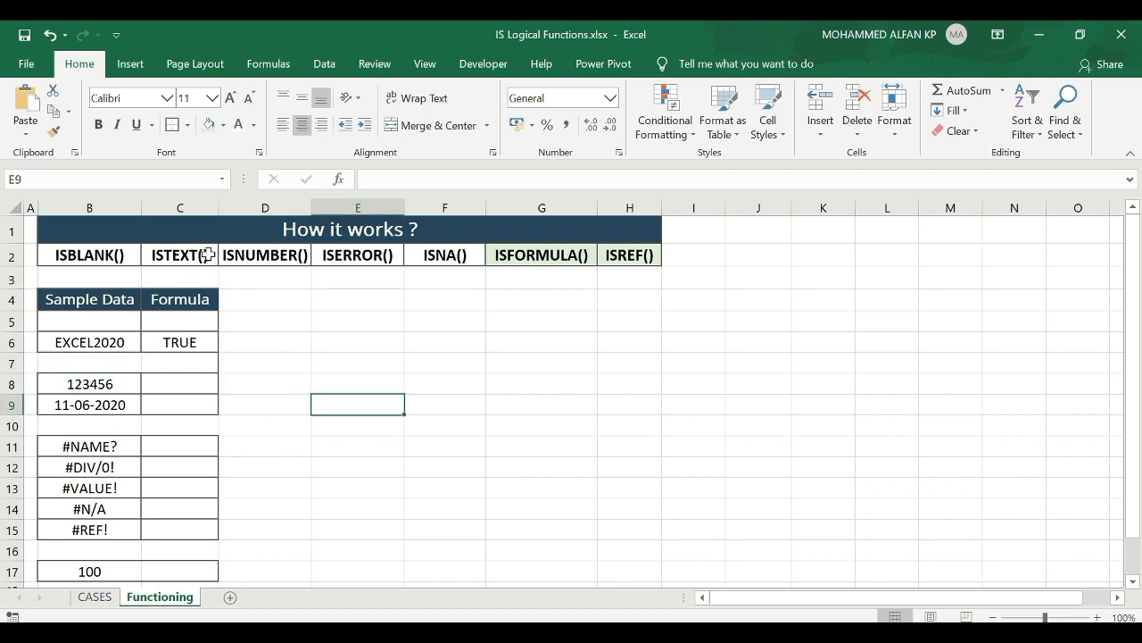
Step: Enter the formula =ISNUMBER(B8) in cell C8 to test the numeric sample
{"action": "left_click", "coordinate": [183, 385]}
{"action": "type", "text": "="}
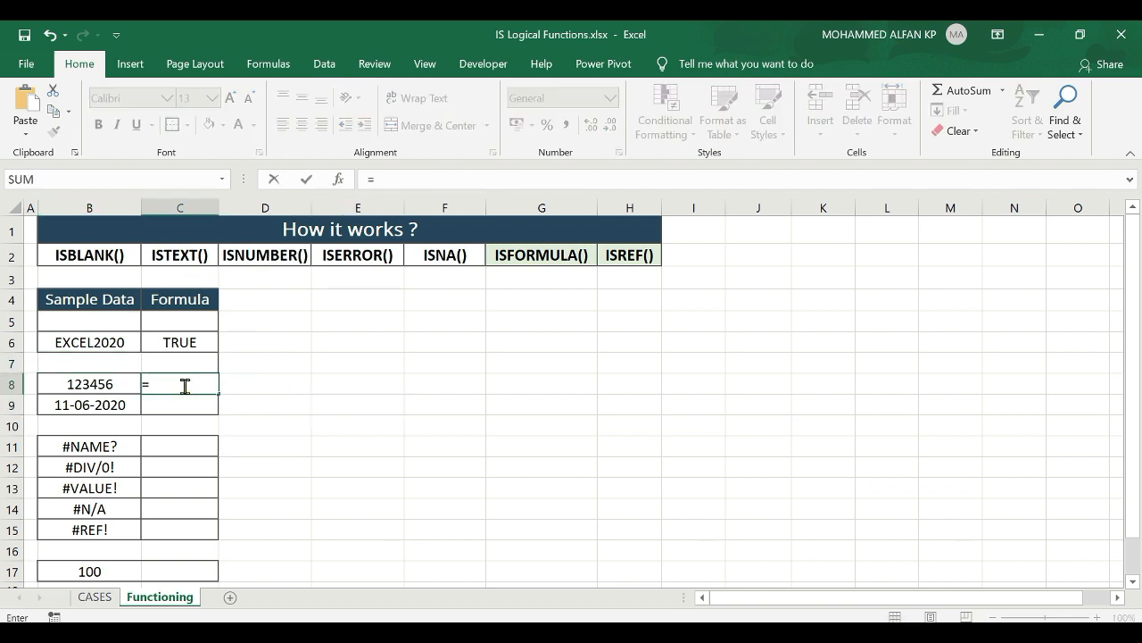
{"action": "type", "text": "ISNU"}
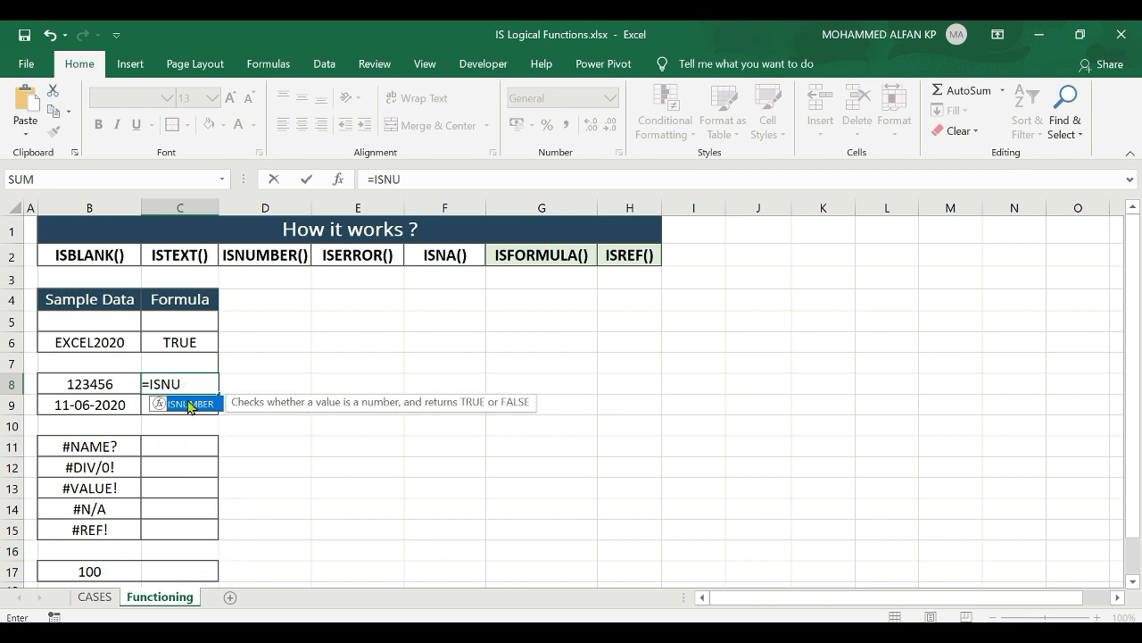
{"action": "double_click", "coordinate": [188, 405]}
{"action": "left_click", "coordinate": [40, 383]}
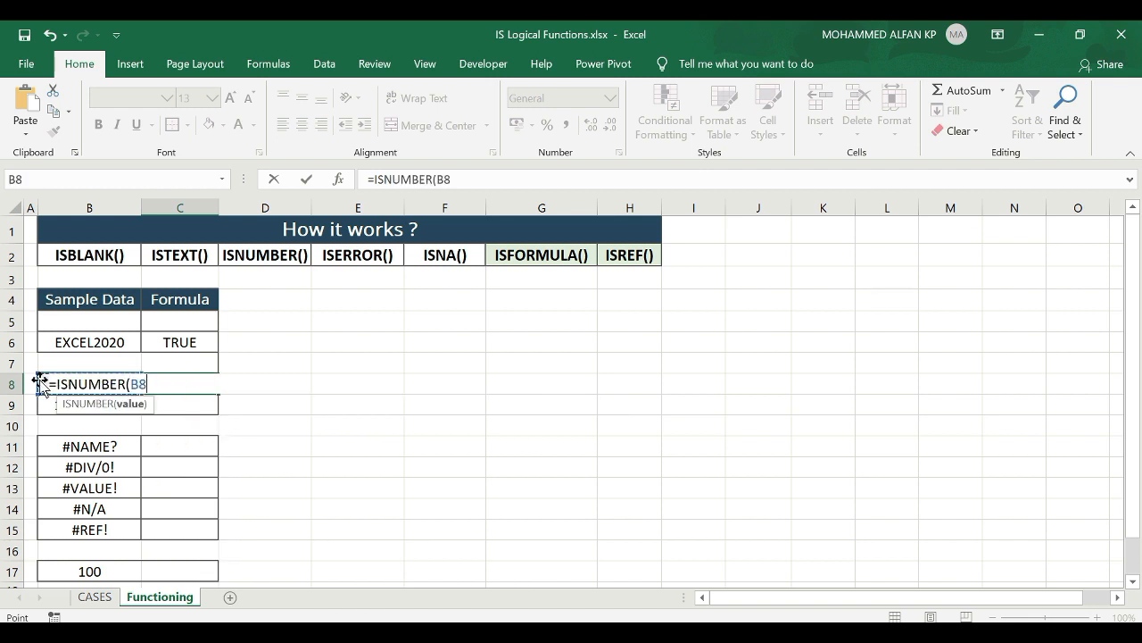
{"action": "type", "text": ")"}
{"action": "key", "text": "Return"}
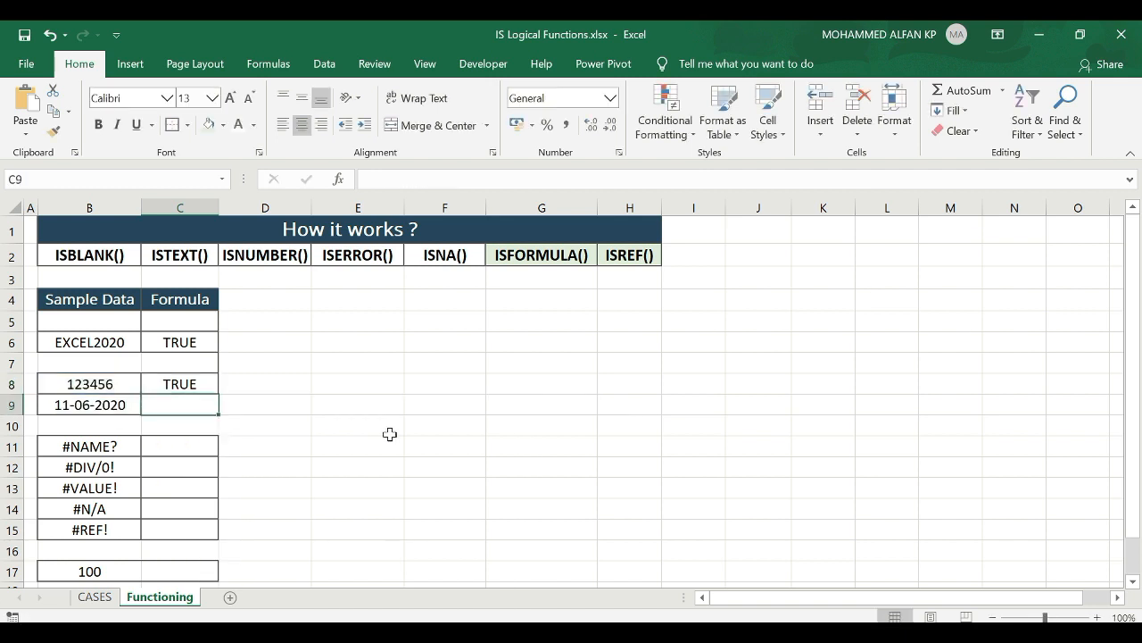
Step: Test the ISNUMBER formula with text by setting B8 to GKJGJ and again to HGKJH7
{"action": "left_click", "coordinate": [100, 383]}
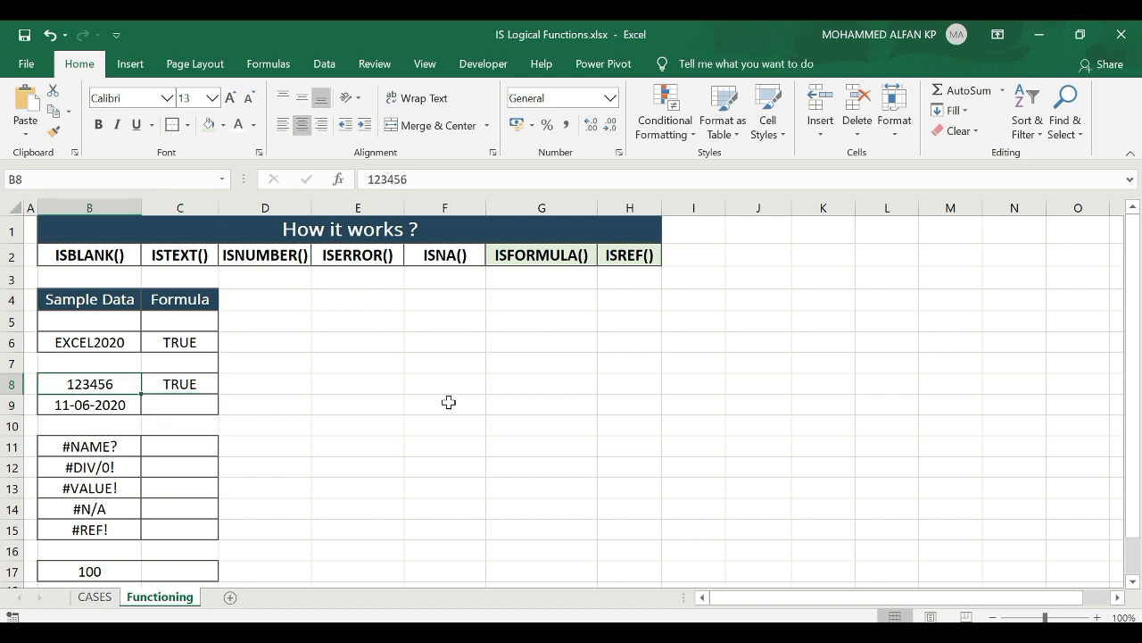
{"action": "type", "text": "GKJGJ"}
{"action": "key", "text": "Return"}
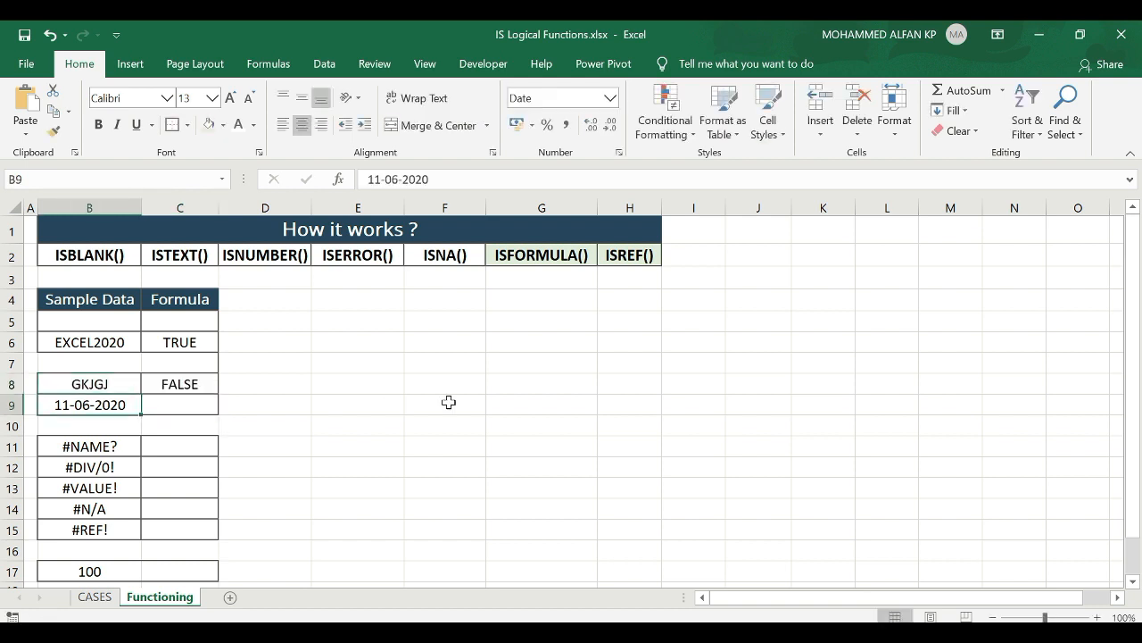
{"action": "left_click", "coordinate": [108, 384]}
{"action": "type", "text": "HGKJH"}
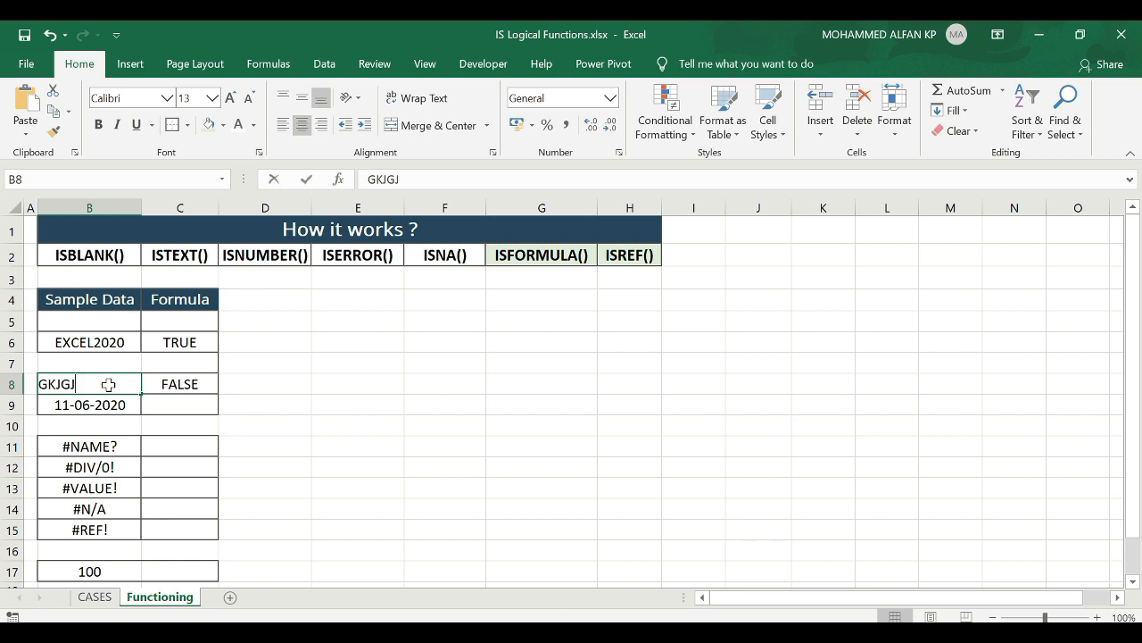
{"action": "type", "text": "7"}
{"action": "key", "text": "Return"}
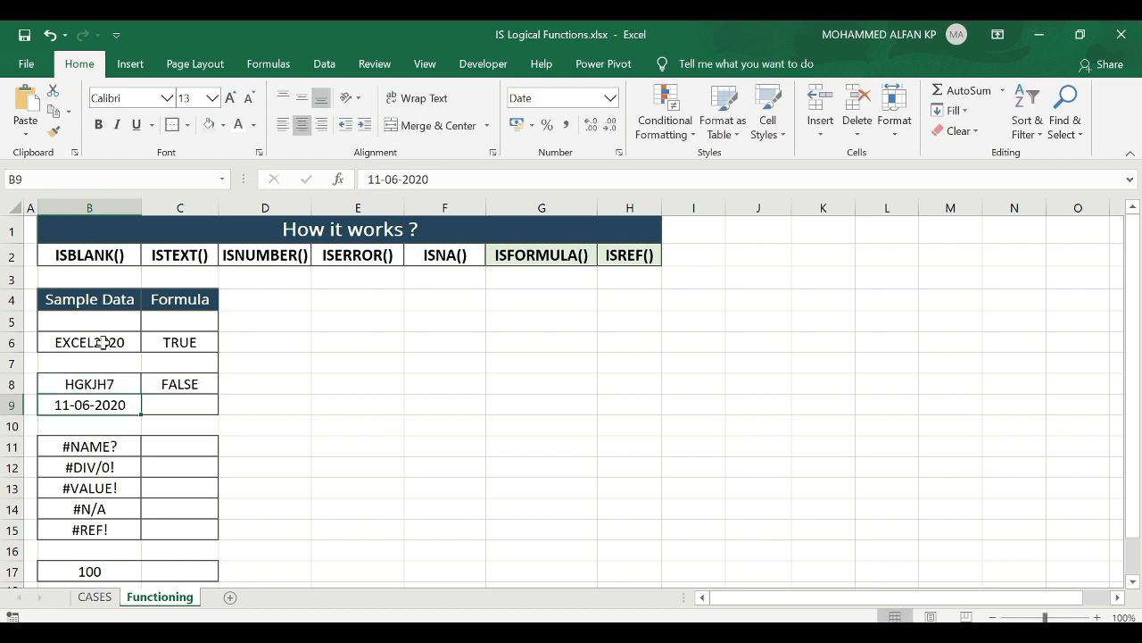
Step: Replace the text in cell B8 with the number 79087978
{"action": "left_click", "coordinate": [86, 382]}
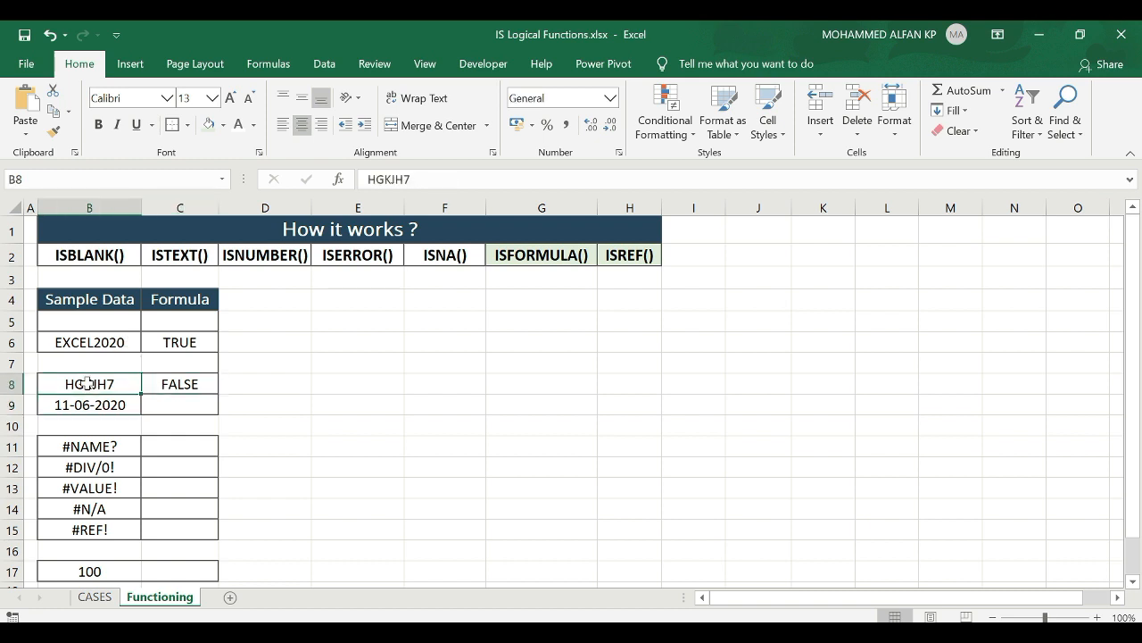
{"action": "type", "text": "79087978"}
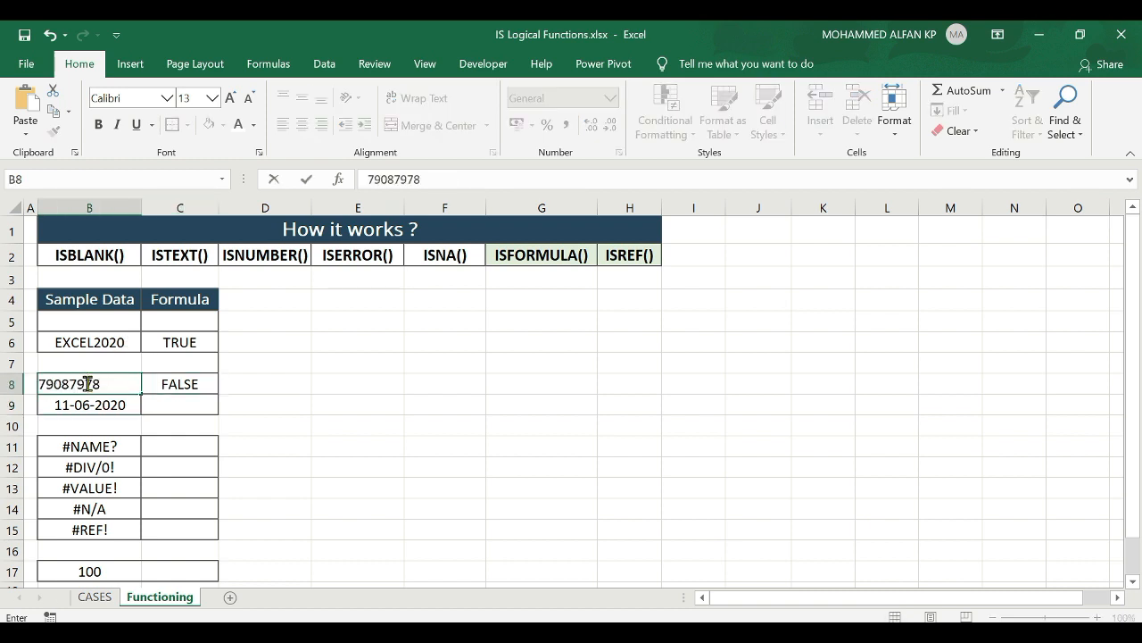
{"action": "key", "text": "Return"}
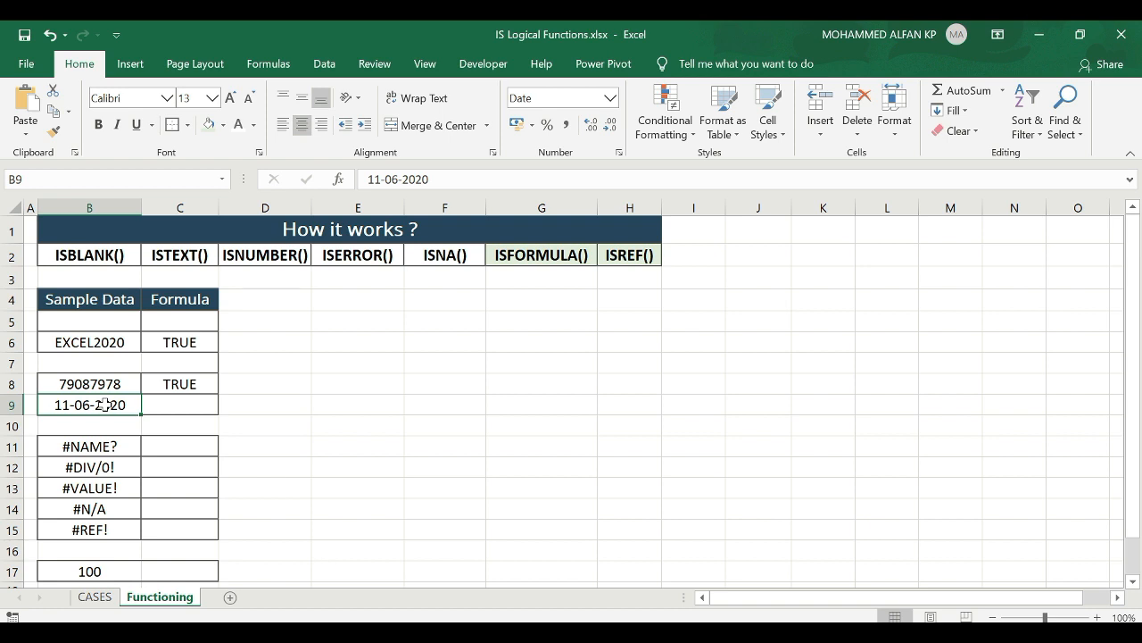
Step: Put the formula =ISNUMBER(B9) in cell C9 to test the date sample
{"action": "key", "text": "Right"}
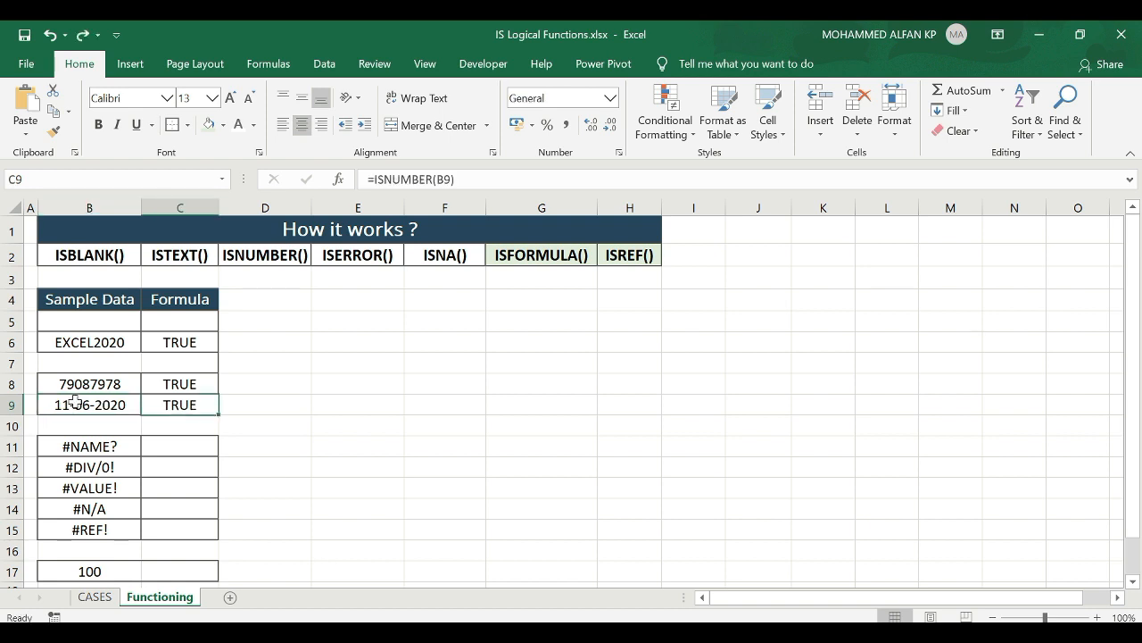
Step: Test the ISNUMBER formula with a backslash-separated date by setting B9 to 11\06\2020, and undo that entry
{"action": "left_click", "coordinate": [75, 402]}
{"action": "type", "text": "11\\06\\2020"}
{"action": "key", "text": "Return"}
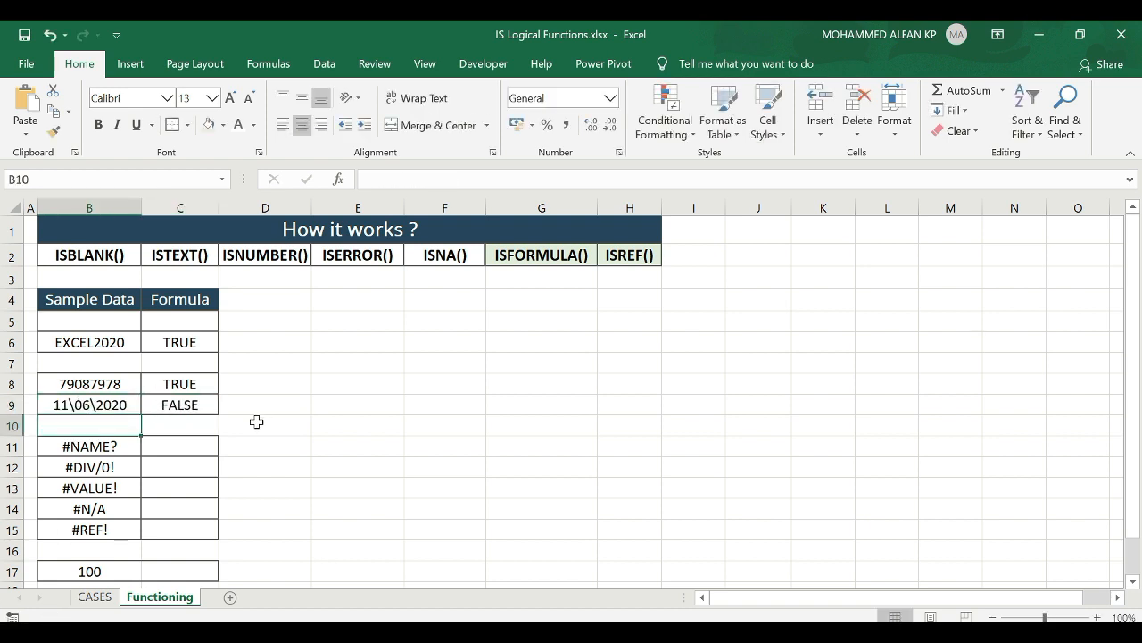
{"action": "left_click", "coordinate": [198, 403]}
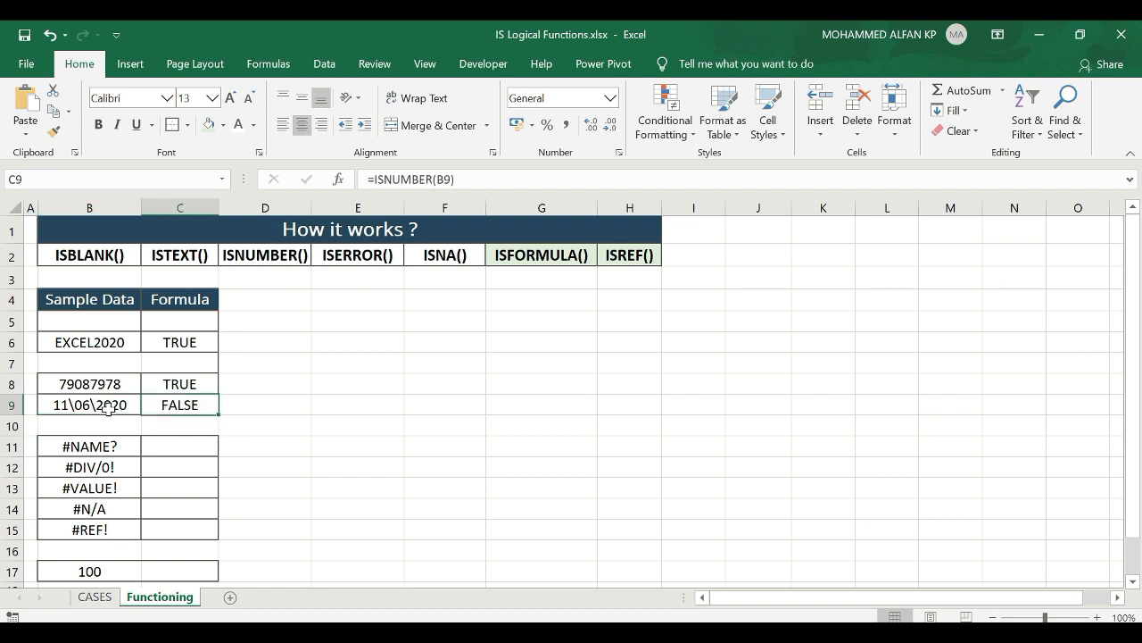
{"action": "key", "text": "ctrl+z"}
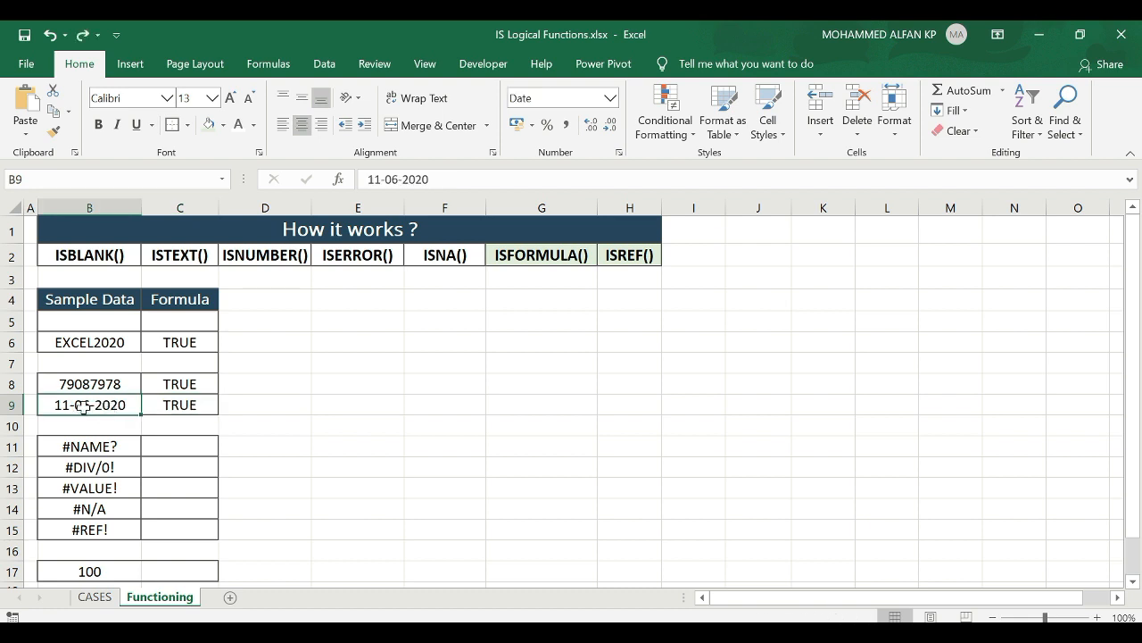
Step: Format the date in cell B9 with the Date type *14 March 2012
{"action": "right_click", "coordinate": [82, 405]}
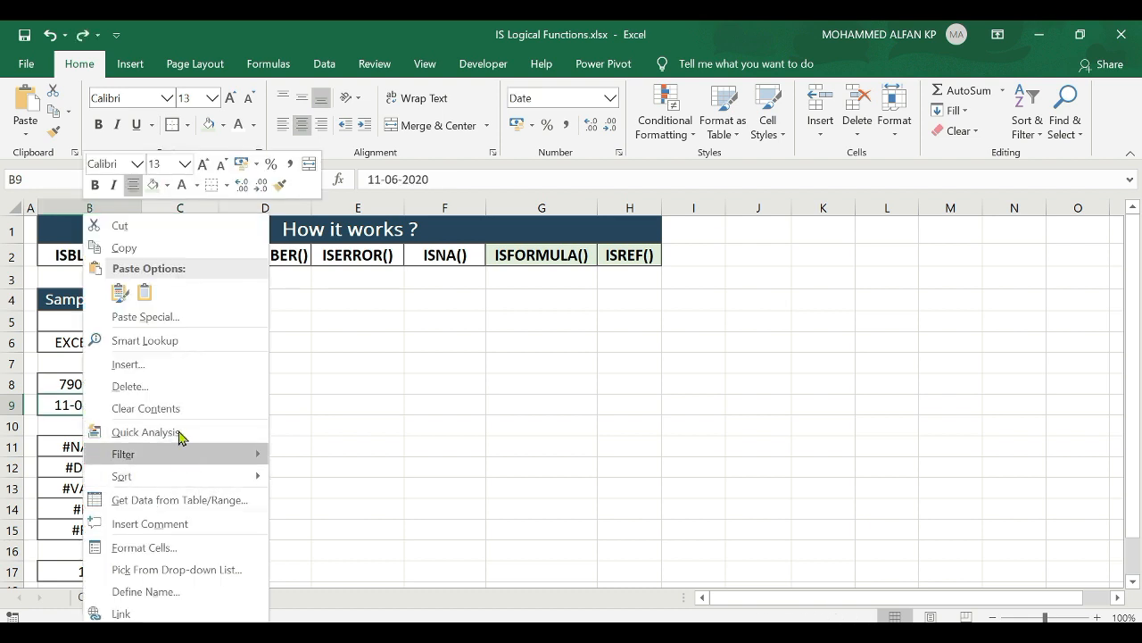
{"action": "left_click", "coordinate": [185, 548]}
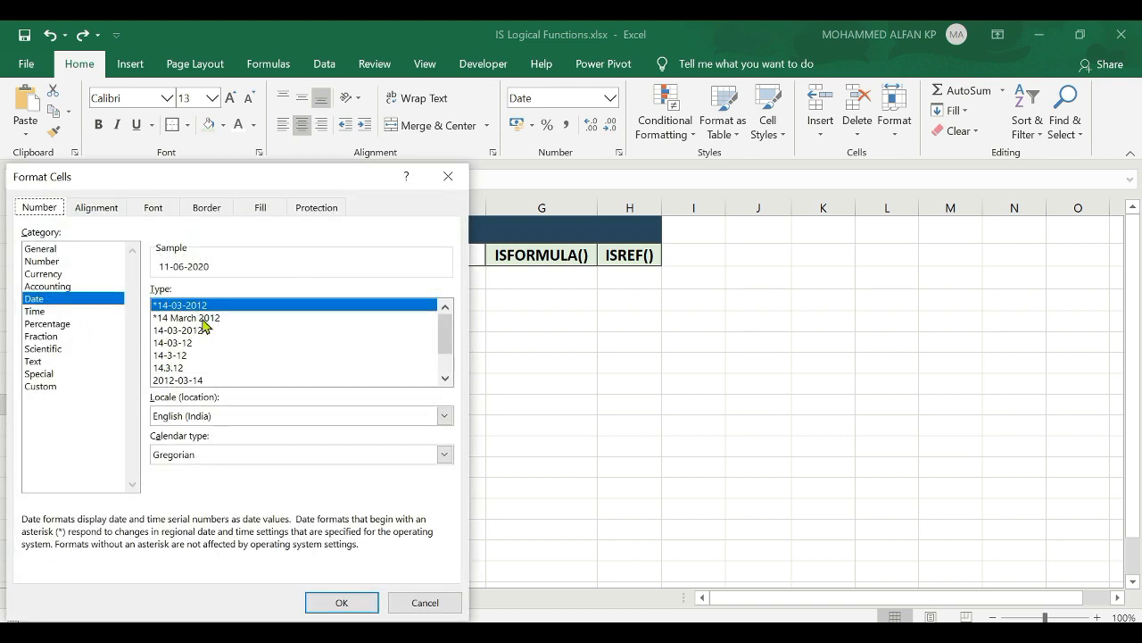
{"action": "left_click", "coordinate": [205, 320]}
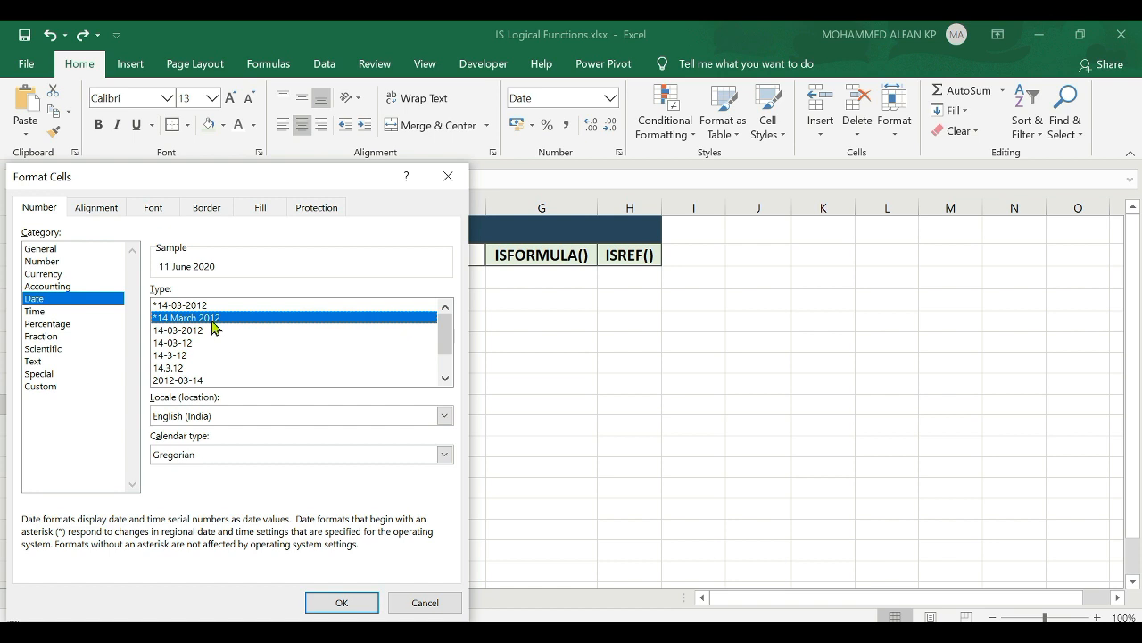
{"action": "left_click", "coordinate": [334, 603]}
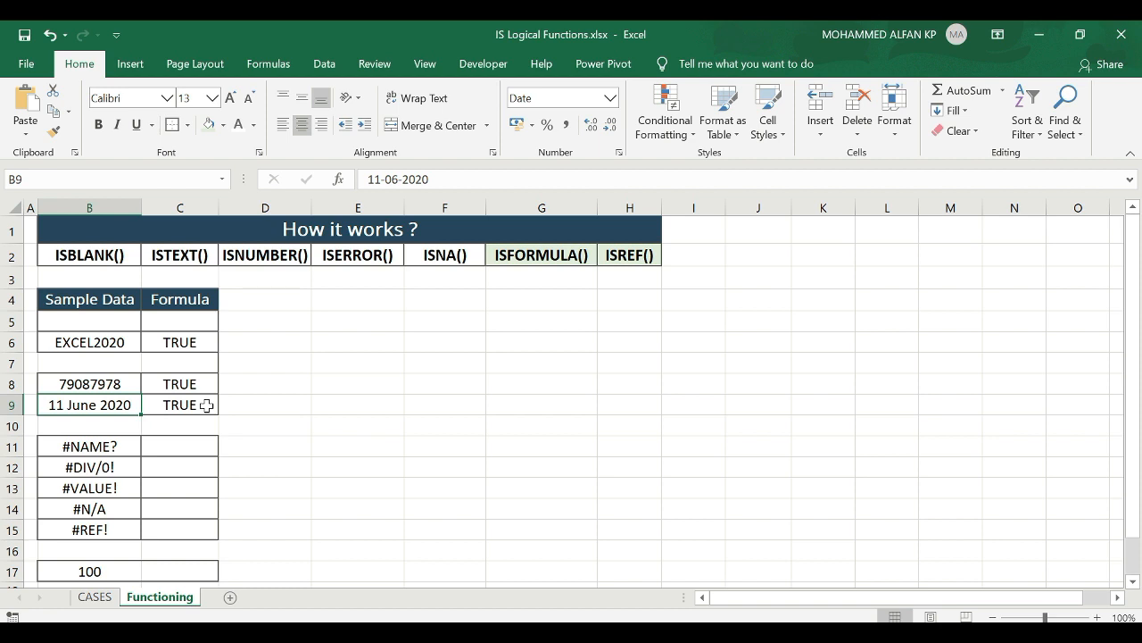
Step: Enter the formula =ISERROR(B11) in cell C11 and fill it down to C15 for all the error samples
{"action": "key", "text": "Down"}
{"action": "key", "text": "Down"}
{"action": "scroll", "coordinate": [324, 408], "scroll_direction": "down", "scroll_amount": 1}
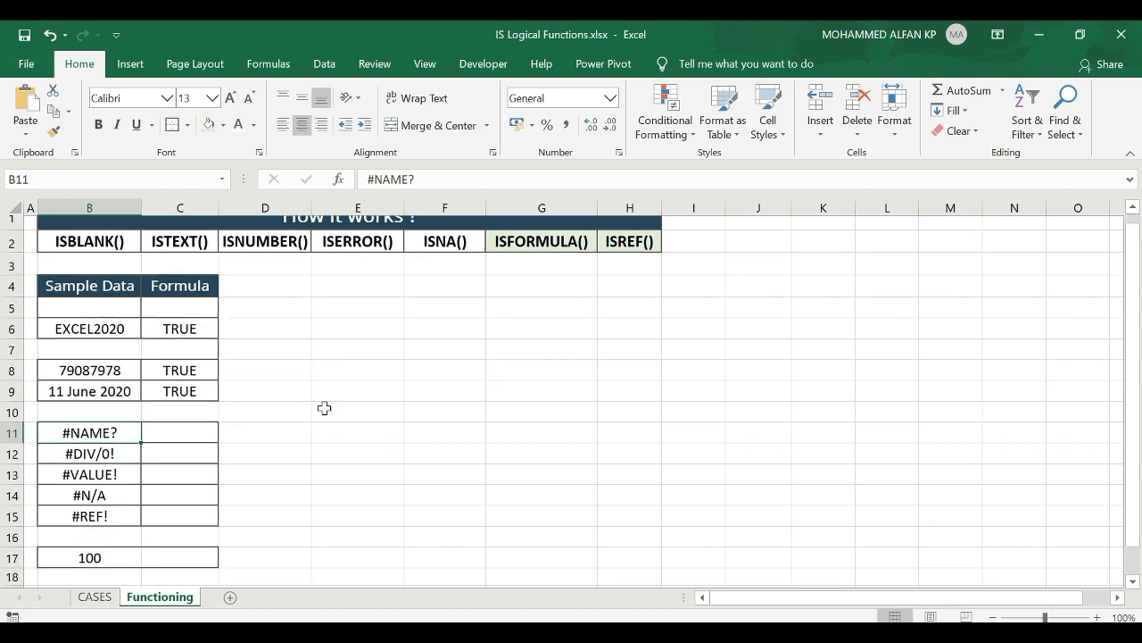
{"action": "left_click_drag", "start_coordinate": [92, 421], "coordinate": [90, 502]}
{"action": "left_click", "coordinate": [160, 416]}
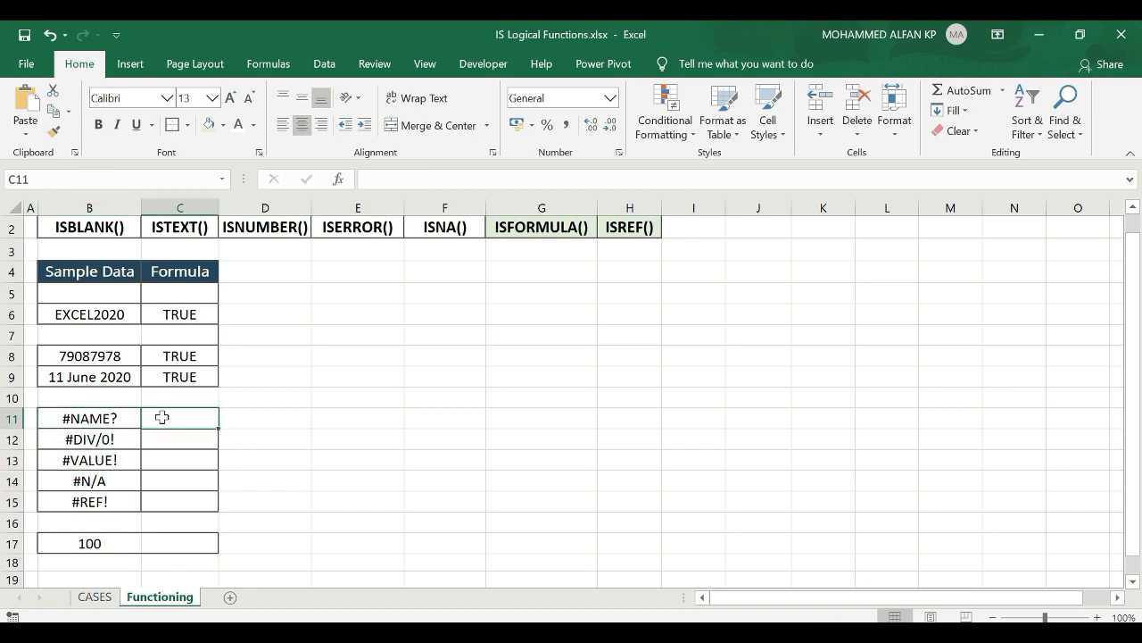
{"action": "type", "text": "=ISER"}
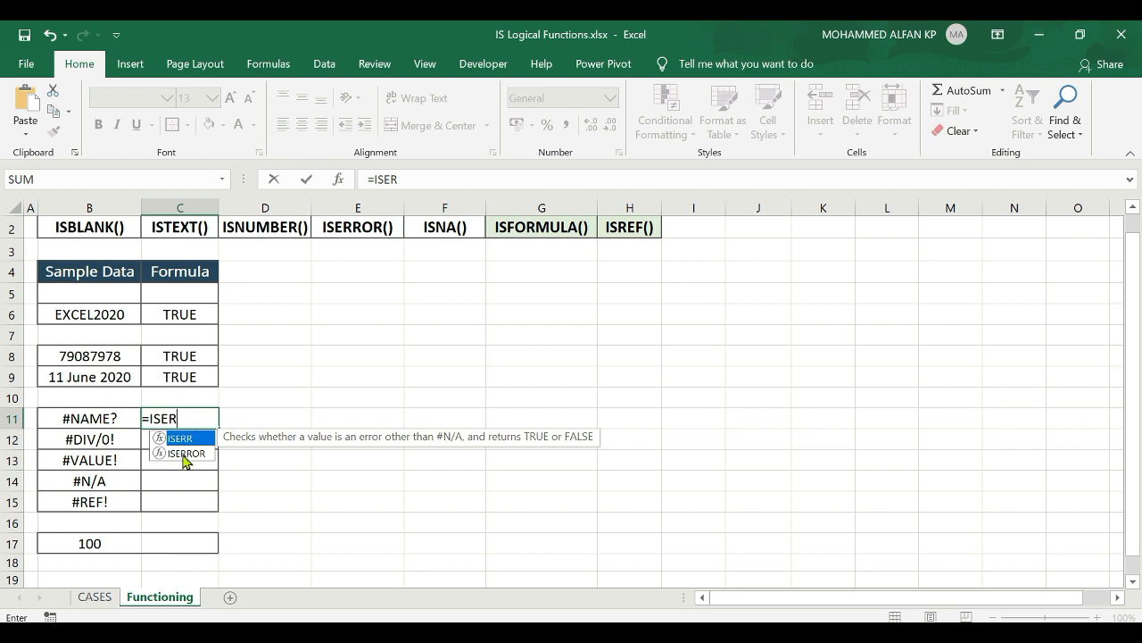
{"action": "double_click", "coordinate": [185, 452]}
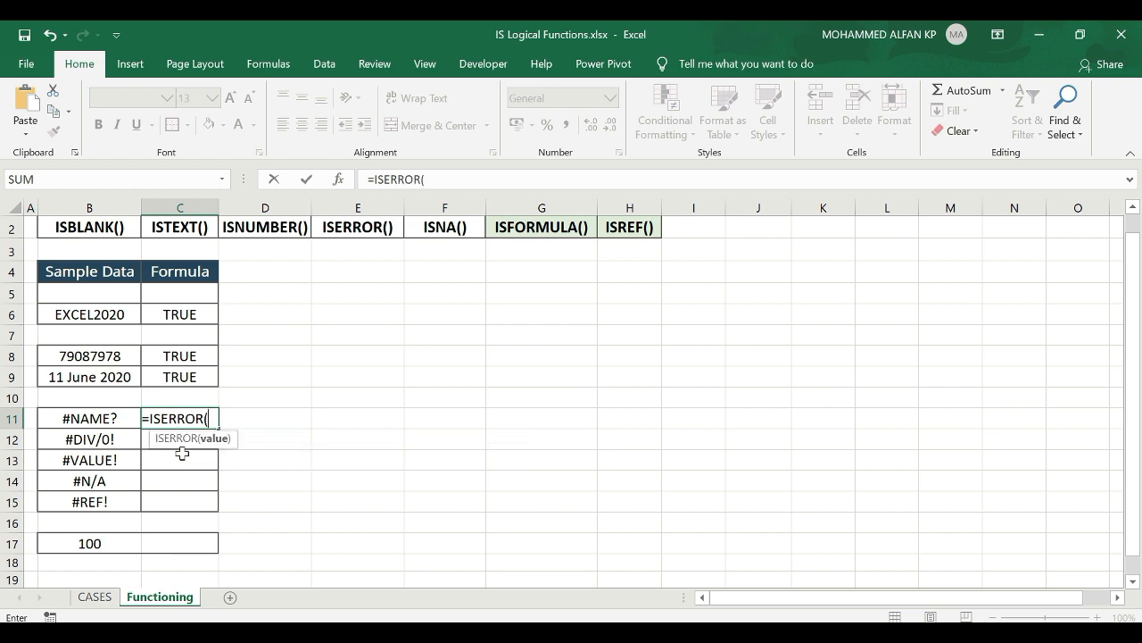
{"action": "left_click", "coordinate": [98, 418]}
{"action": "type", "text": ")"}
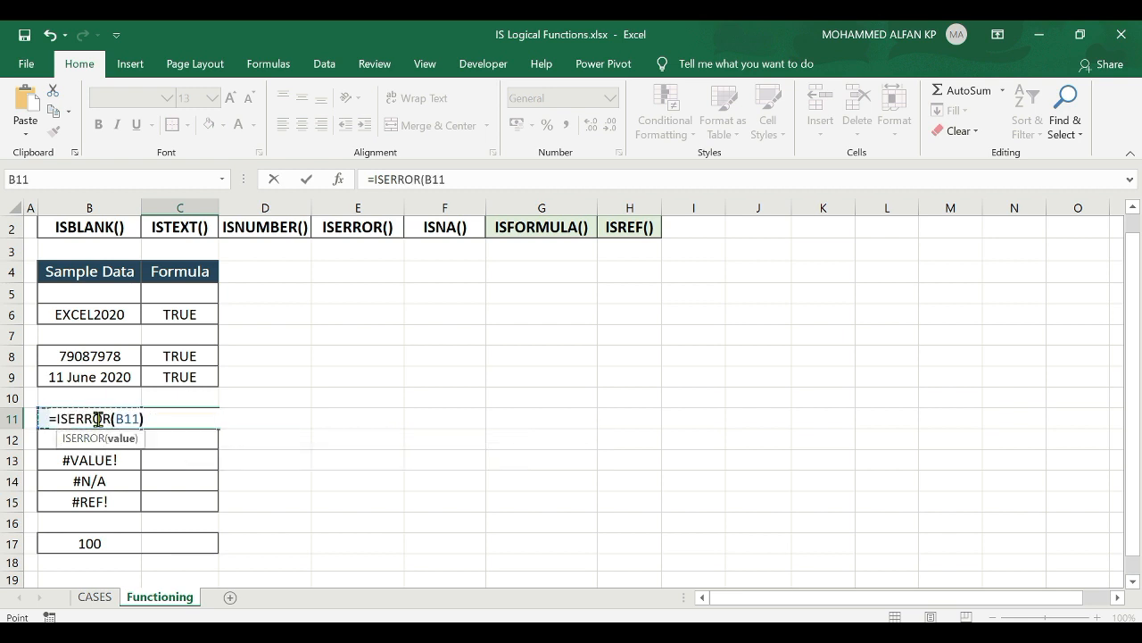
{"action": "key", "text": "Return"}
{"action": "left_click", "coordinate": [161, 415]}
{"action": "left_click_drag", "start_coordinate": [218, 430], "coordinate": [219, 509]}
Step: Test the ISERROR formulas by setting B12 to Life and B14 to 6868, undoing each entry after checking its result
{"action": "left_click", "coordinate": [105, 440]}
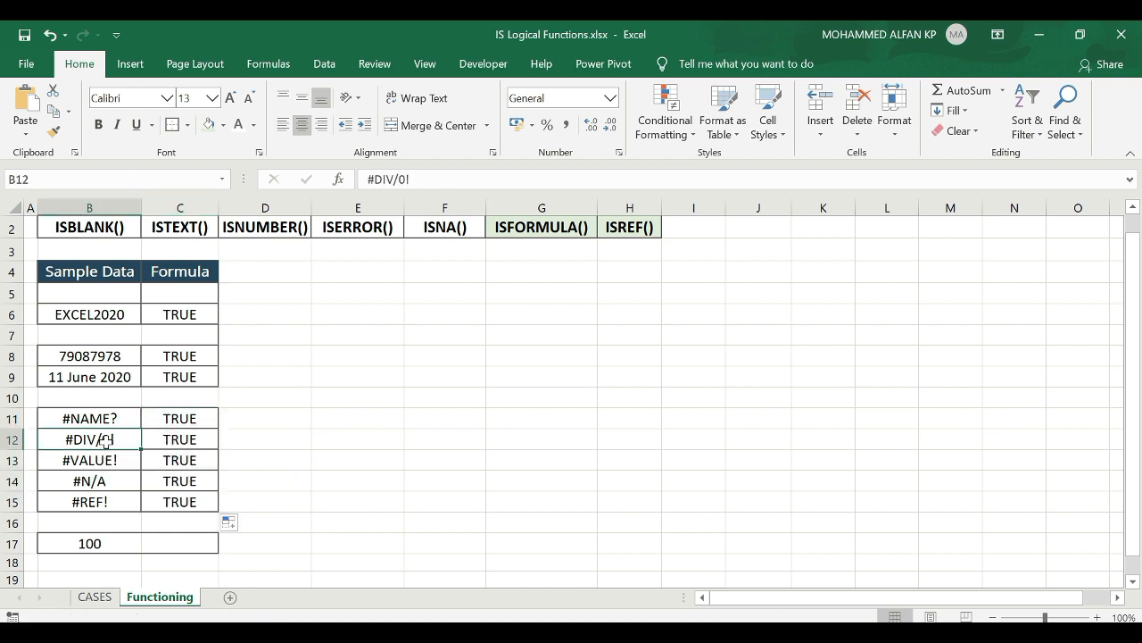
{"action": "type", "text": "Life"}
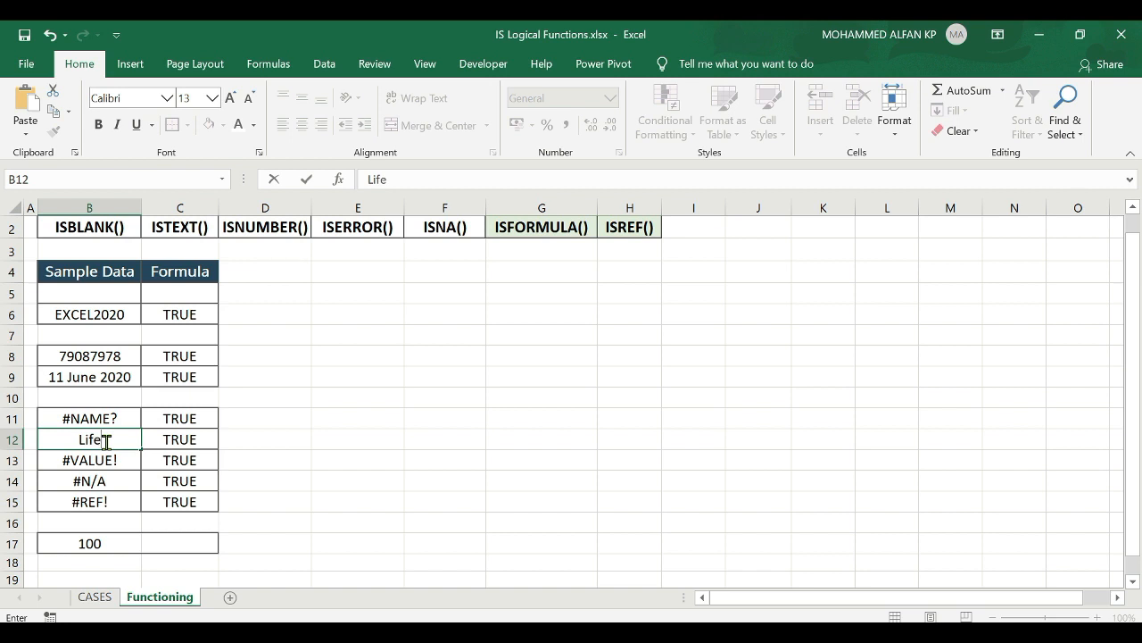
{"action": "key", "text": "Return"}
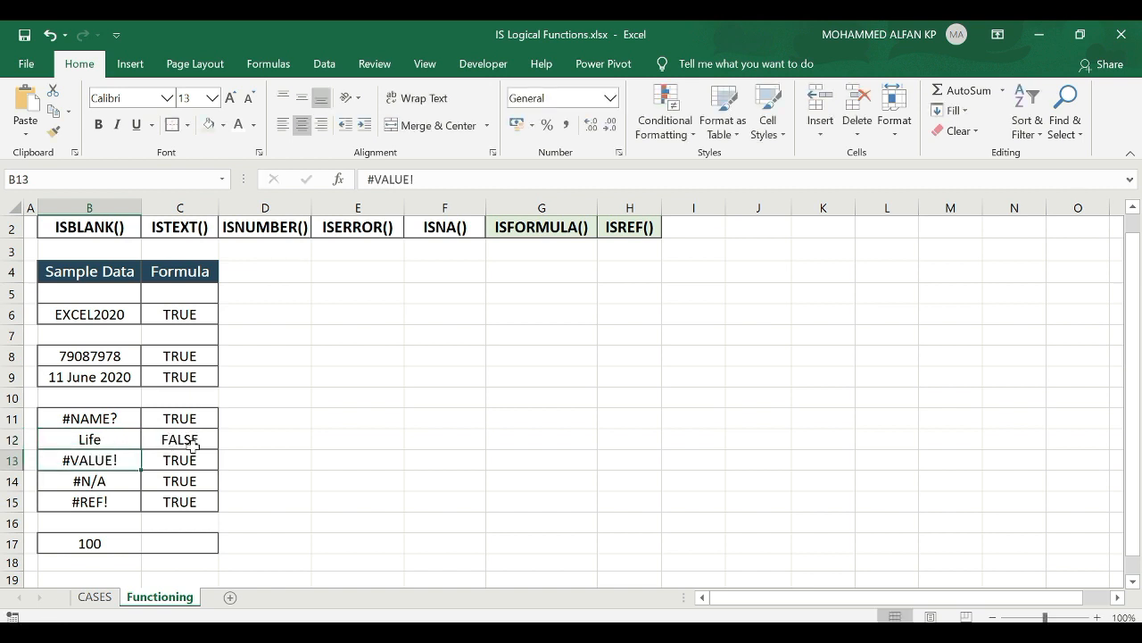
{"action": "key", "text": "ctrl+z"}
{"action": "left_click", "coordinate": [106, 475]}
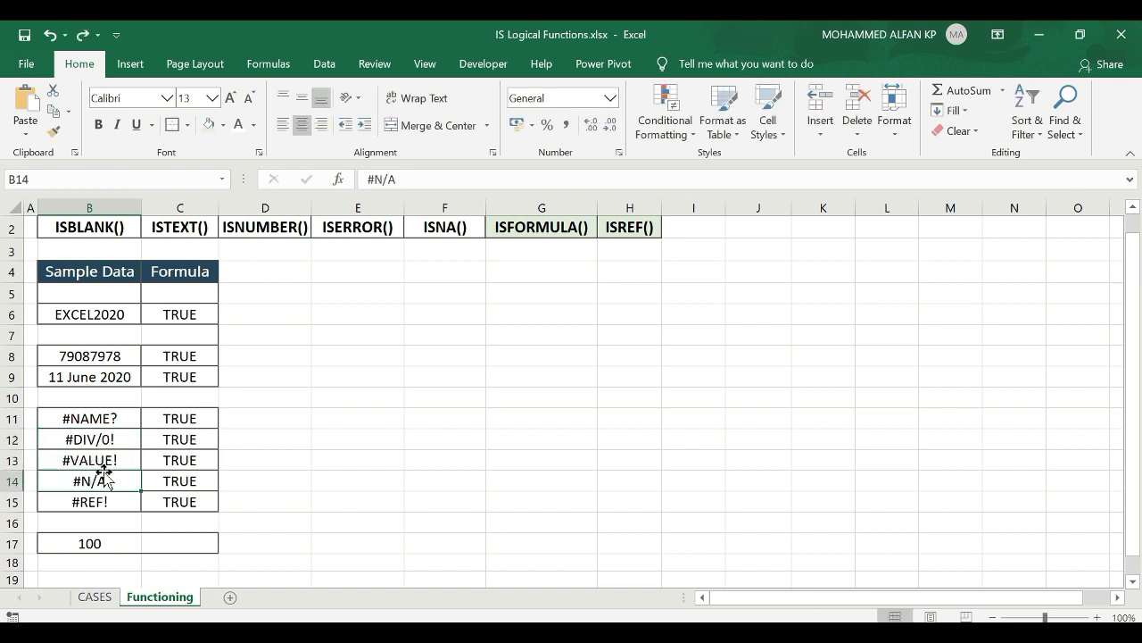
{"action": "type", "text": "6868"}
{"action": "key", "text": "Return"}
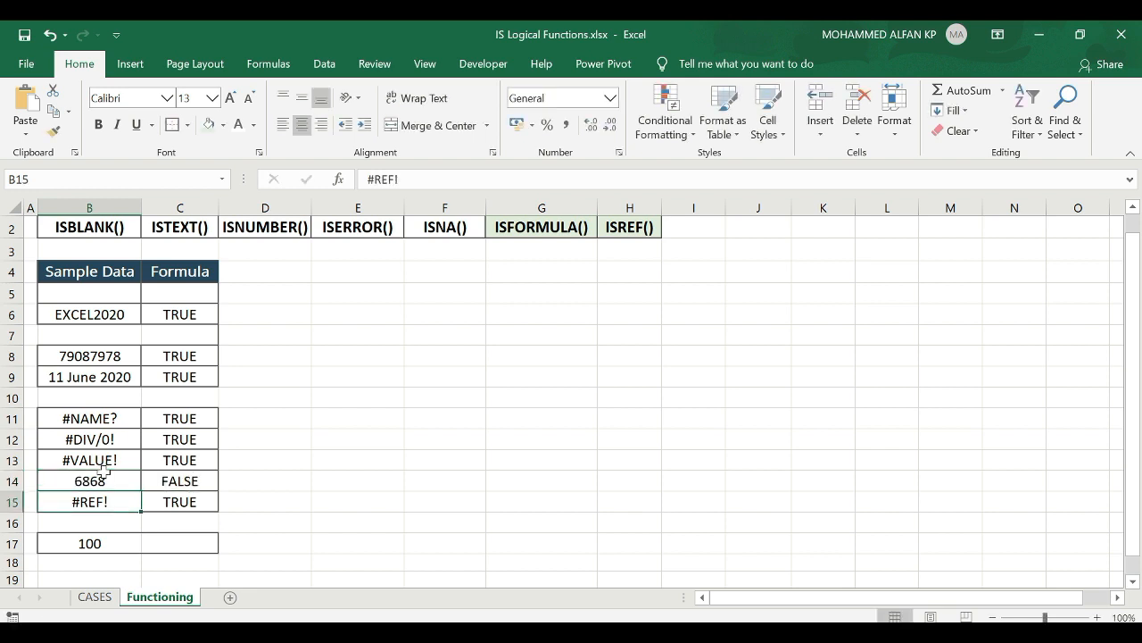
{"action": "key", "text": "ctrl+z"}
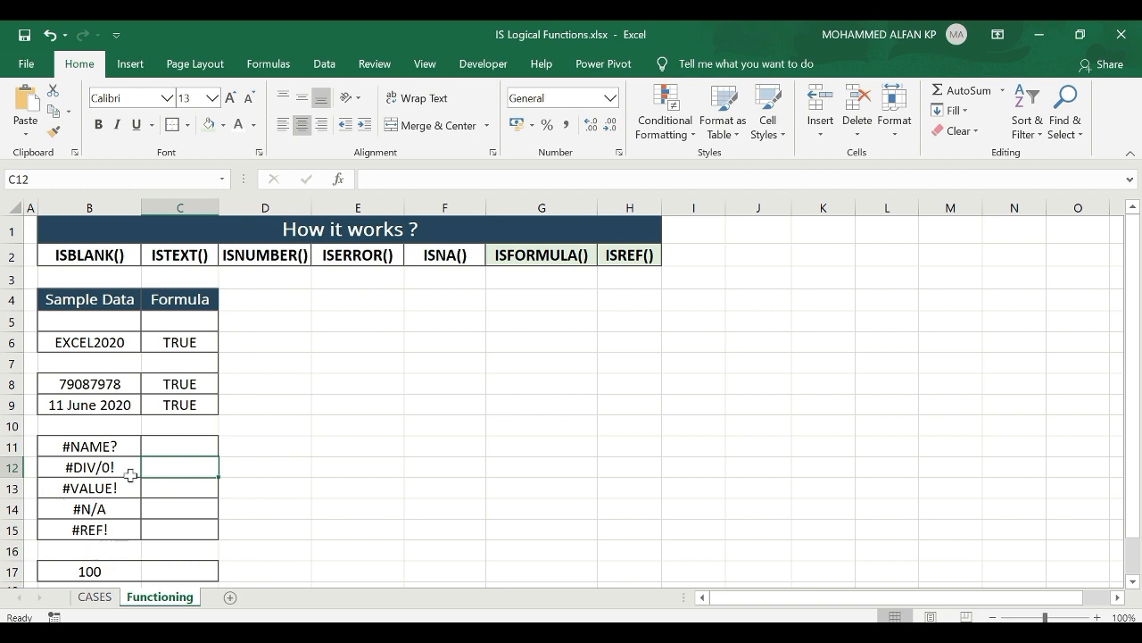
Step: Enter the formula =ISNA(B11) in cell C11 and fill it down to C15
{"action": "left_click", "coordinate": [155, 450]}
{"action": "double_click", "coordinate": [157, 449]}
{"action": "type", "text": "=isn"}
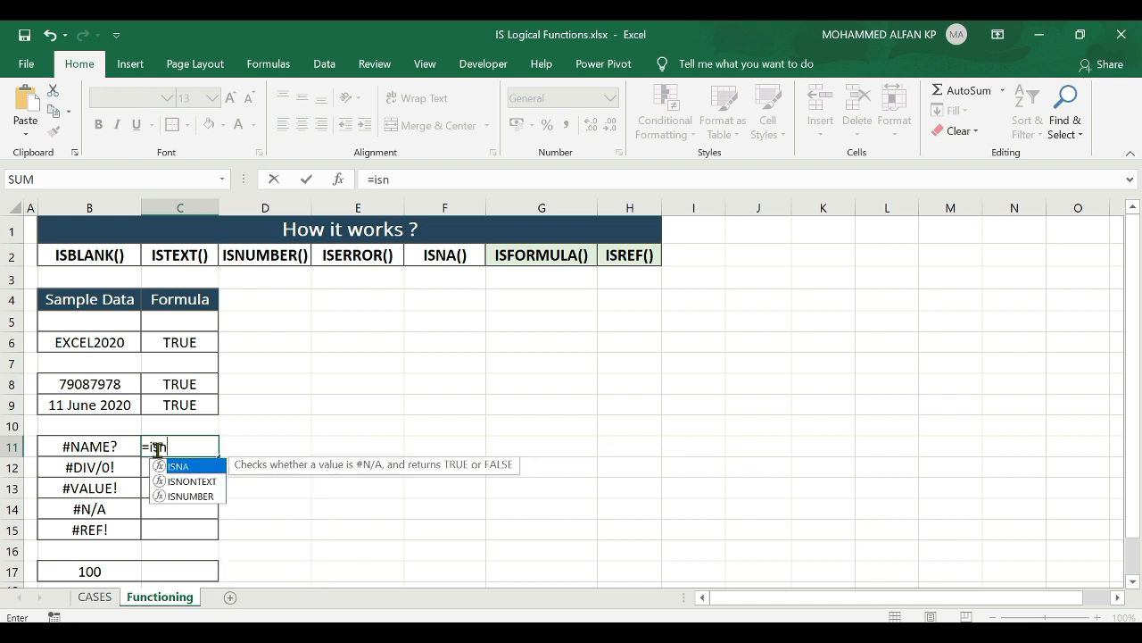
{"action": "double_click", "coordinate": [207, 467]}
{"action": "left_click", "coordinate": [102, 449]}
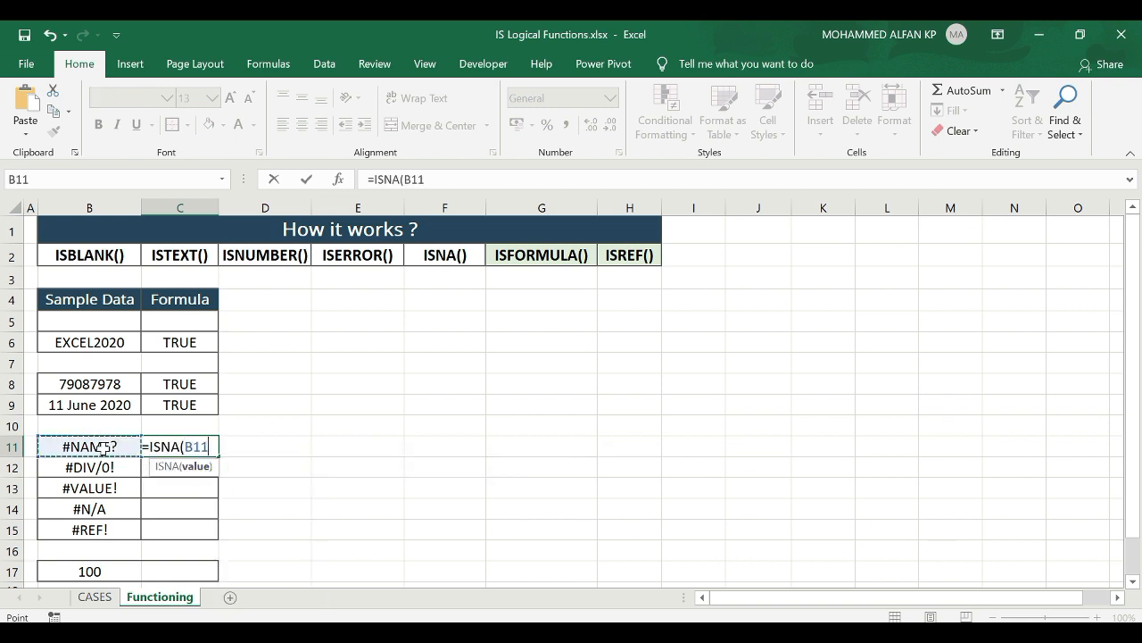
{"action": "type", "text": ")"}
{"action": "key", "text": "Return"}
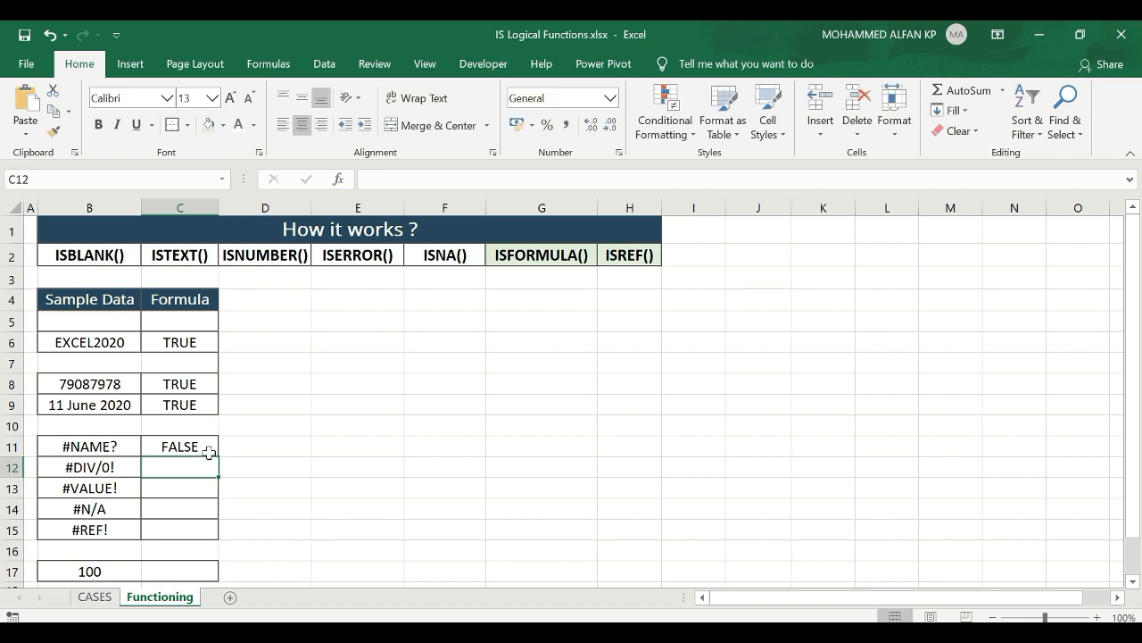
{"action": "left_click", "coordinate": [207, 446]}
{"action": "left_click_drag", "start_coordinate": [218, 457], "coordinate": [218, 537]}
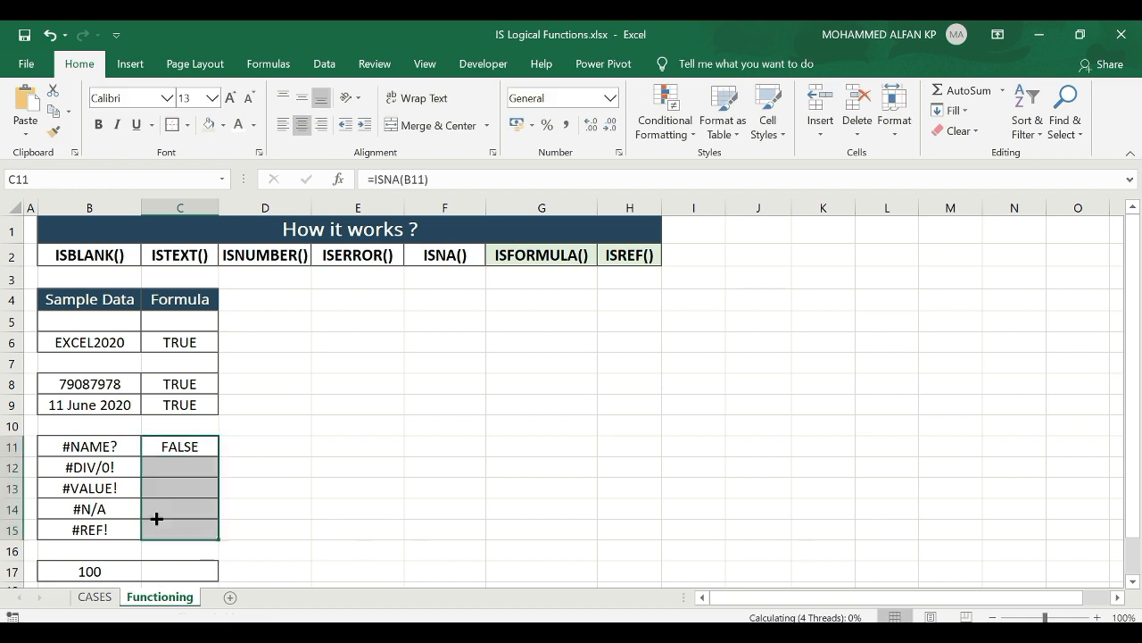
{"action": "left_click", "coordinate": [192, 509]}
Step: Test the ISNA formula by copying the #N/A error from B14 into B12, and undo the paste
{"action": "left_click", "coordinate": [100, 509]}
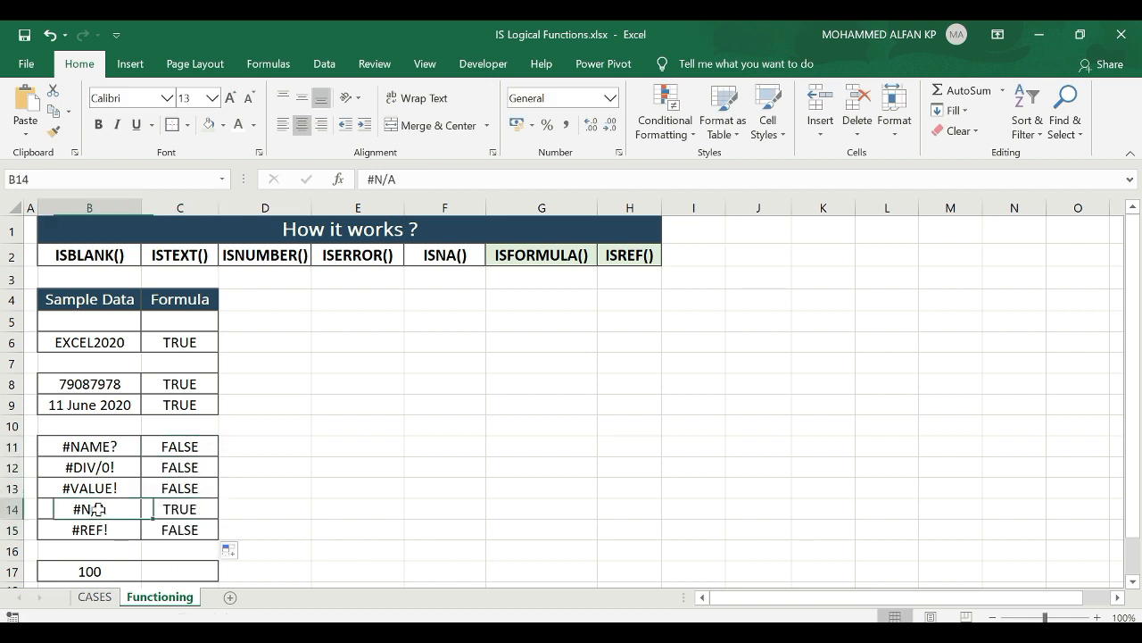
{"action": "key", "text": "ctrl+c"}
{"action": "left_click", "coordinate": [101, 466]}
{"action": "key", "text": "ctrl+v"}
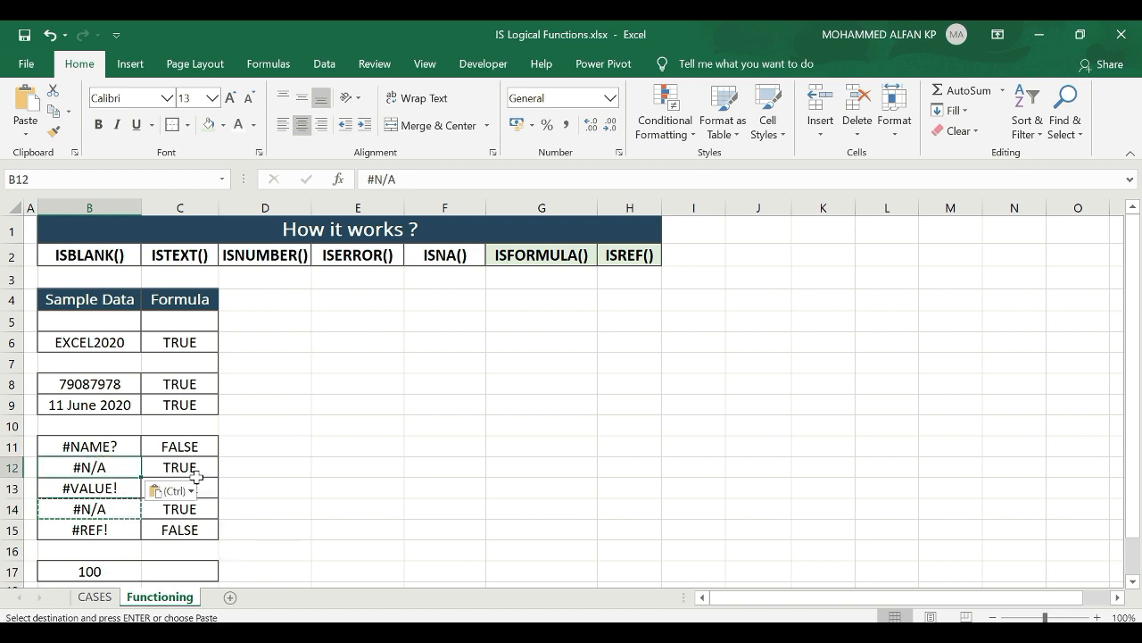
{"action": "key", "text": "Escape"}
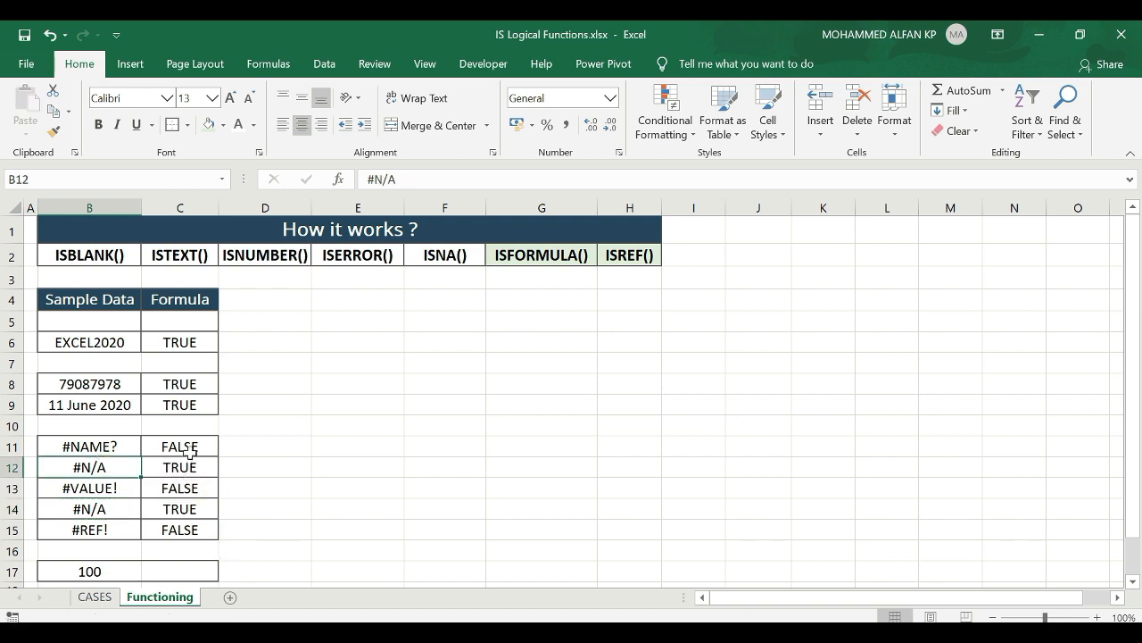
{"action": "key", "text": "ctrl+z"}
Step: Clear the ISNA formulas from cells C11 to C15
{"action": "left_click", "coordinate": [188, 446]}
{"action": "left_click_drag", "start_coordinate": [189, 473], "coordinate": [189, 533]}
{"action": "key", "text": "Escape"}
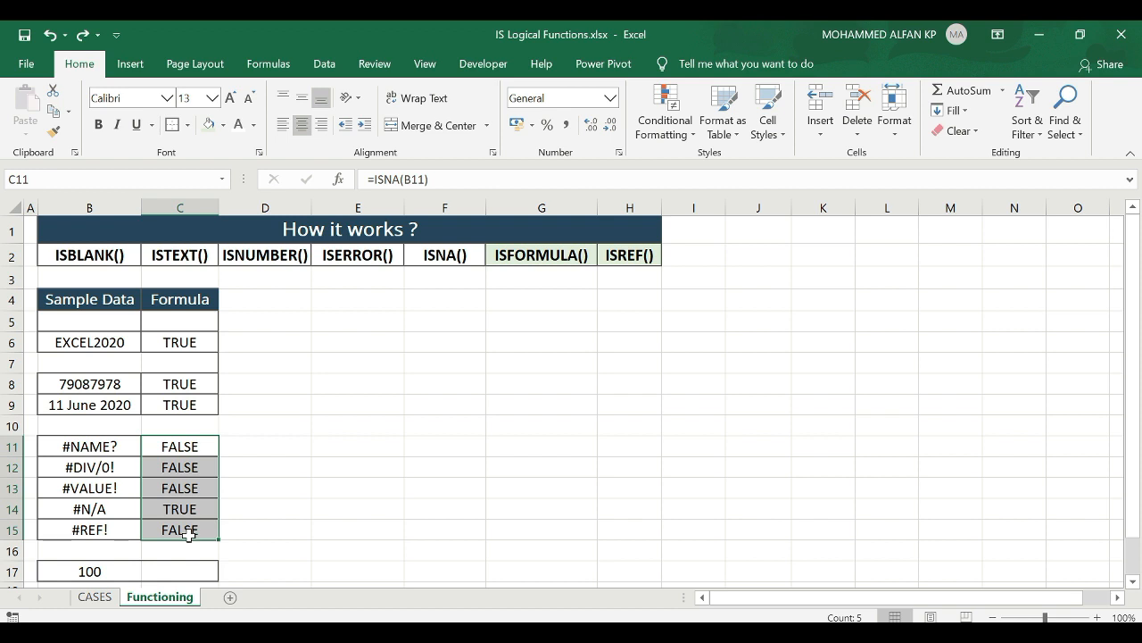
{"action": "key", "text": "Delete"}
{"action": "left_click", "coordinate": [513, 254]}
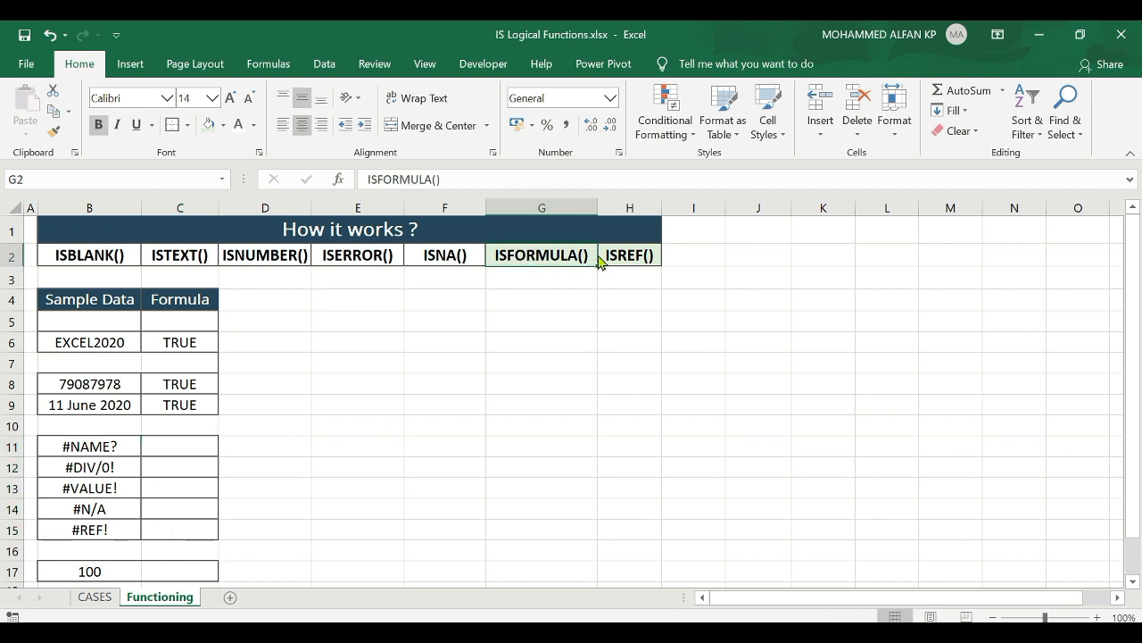
{"action": "left_click_drag", "start_coordinate": [568, 258], "coordinate": [617, 256]}
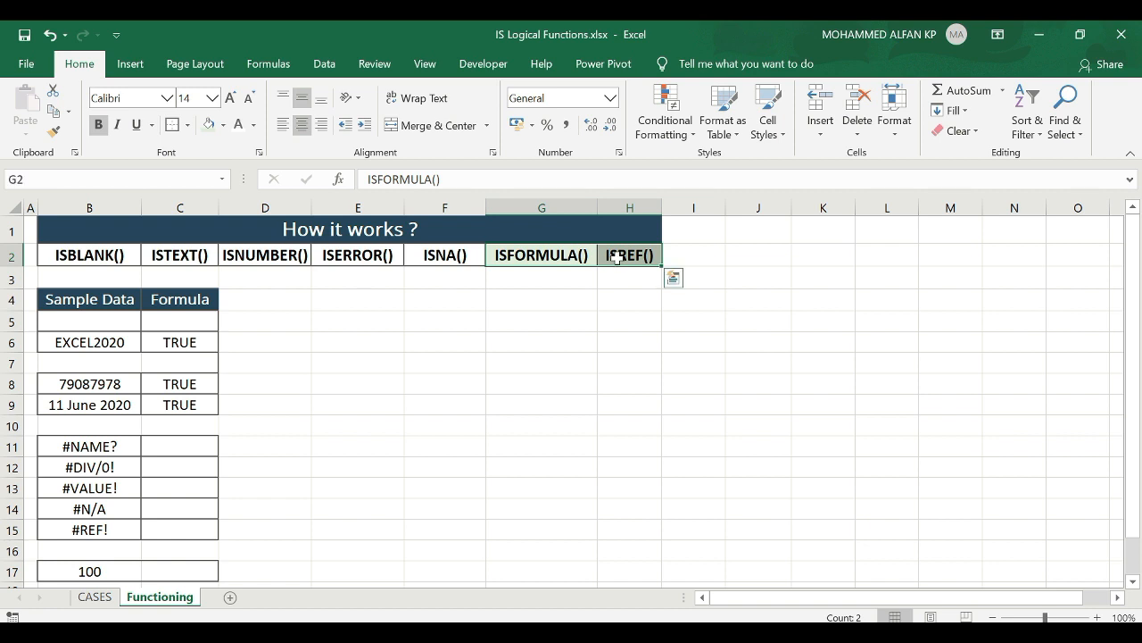
{"action": "left_click", "coordinate": [576, 255]}
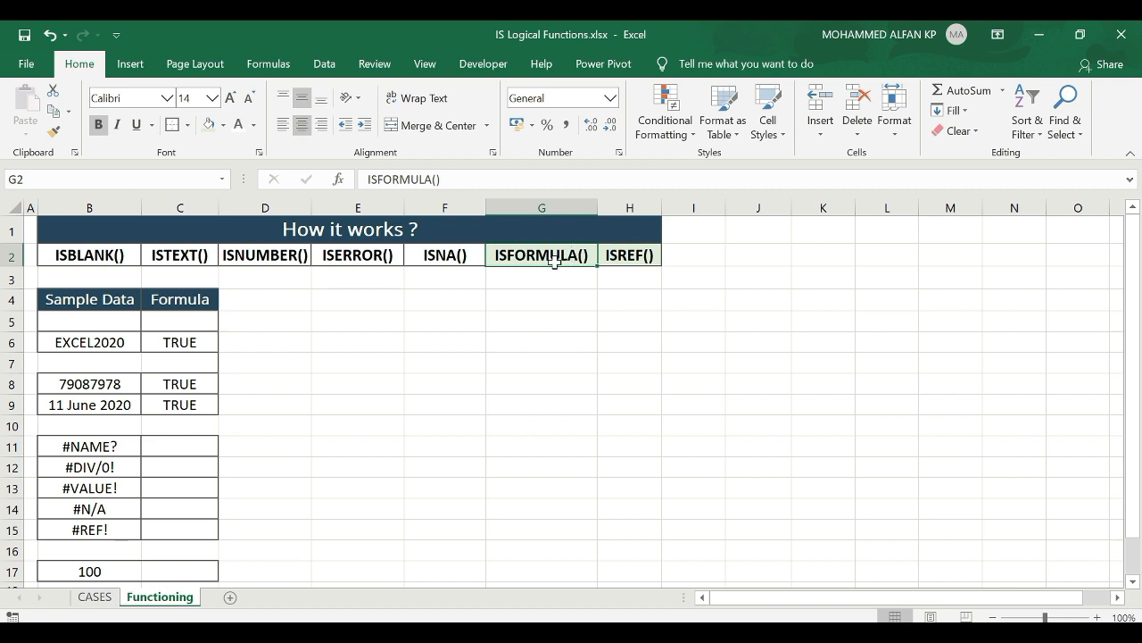
Step: Check the content of sample cell B17 and enter the formula =ISFORMULA(B17) in cell C17
{"action": "scroll", "coordinate": [191, 462], "scroll_direction": "up", "scroll_amount": 2}
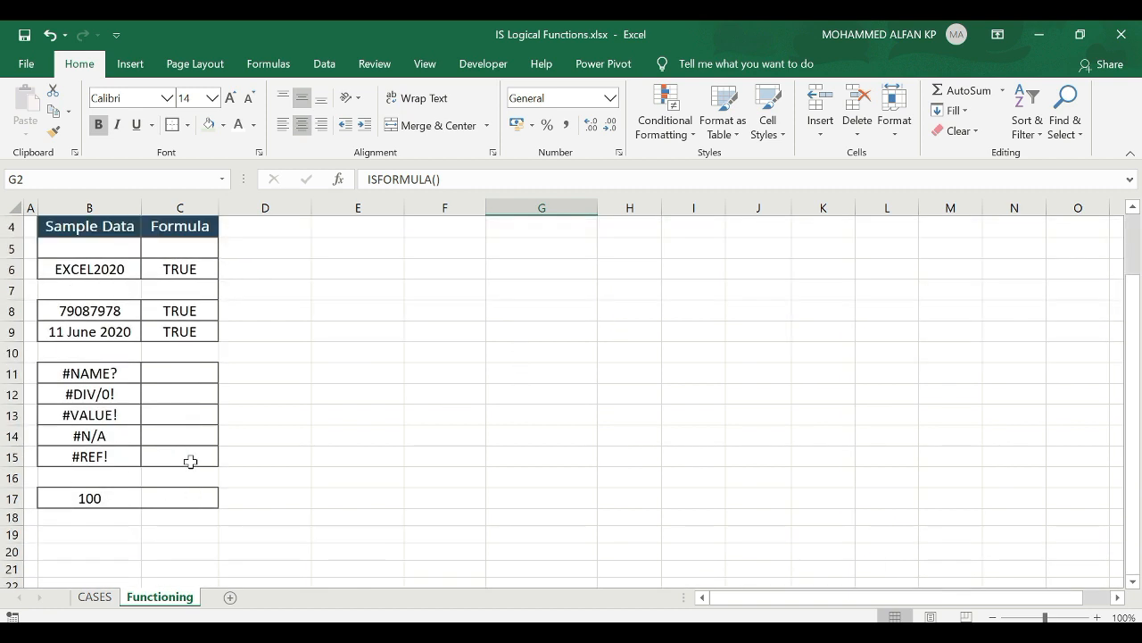
{"action": "scroll", "coordinate": [95, 500], "scroll_direction": "up", "scroll_amount": 1}
{"action": "left_click", "coordinate": [79, 523]}
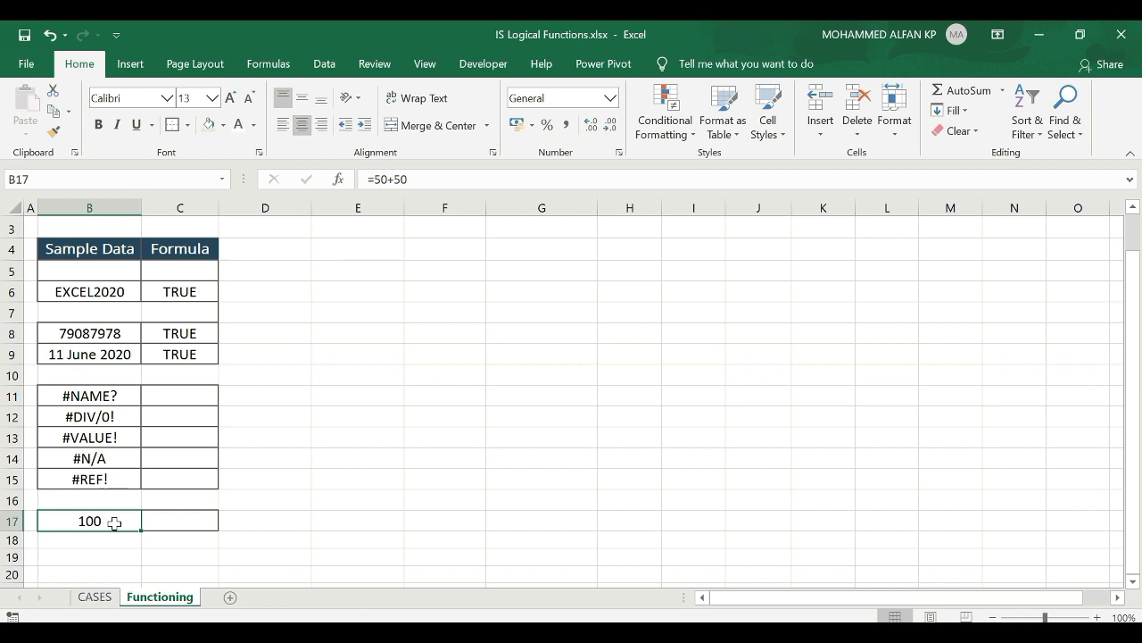
{"action": "left_click", "coordinate": [166, 516]}
{"action": "type", "text": "="}
{"action": "scroll", "coordinate": [633, 511], "scroll_direction": "up", "scroll_amount": 1}
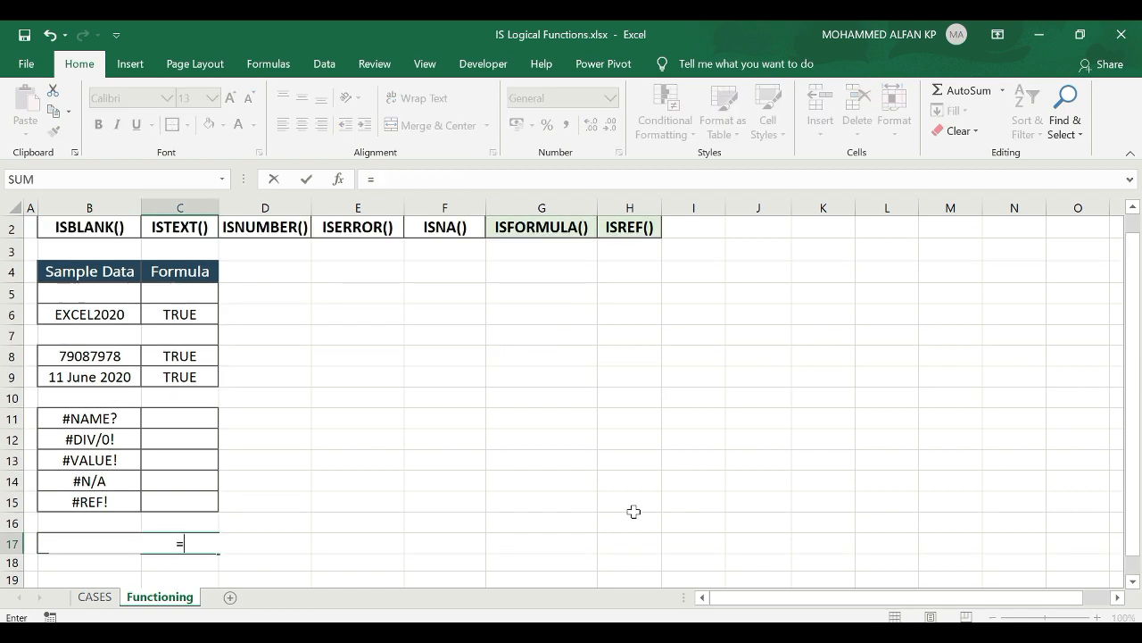
{"action": "type", "text": "isf"}
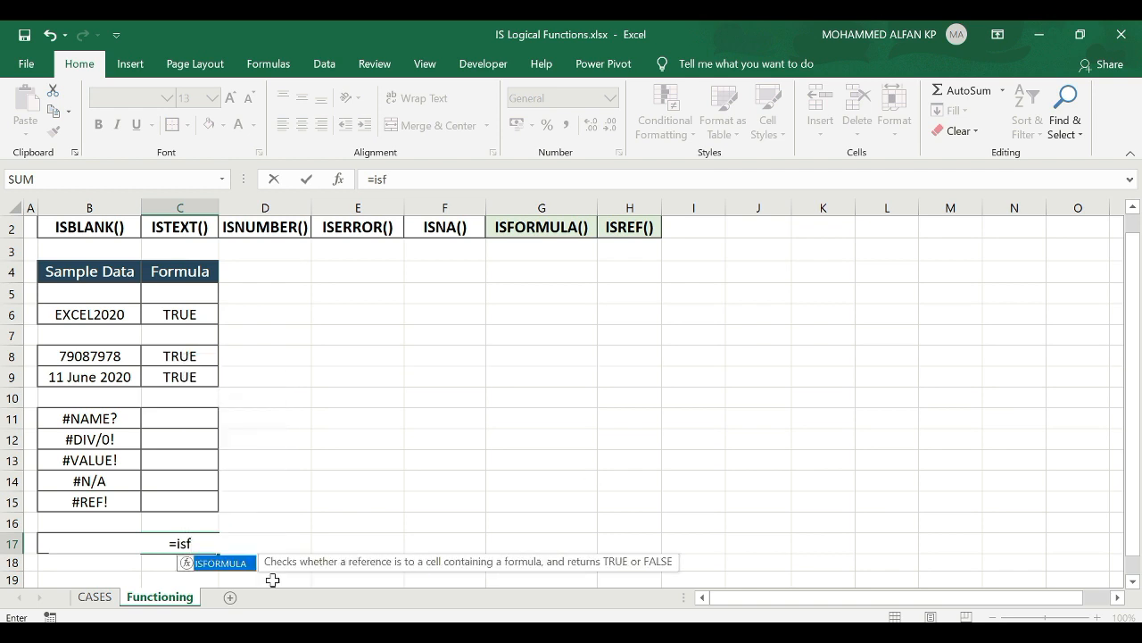
{"action": "double_click", "coordinate": [221, 563]}
{"action": "left_click", "coordinate": [41, 540]}
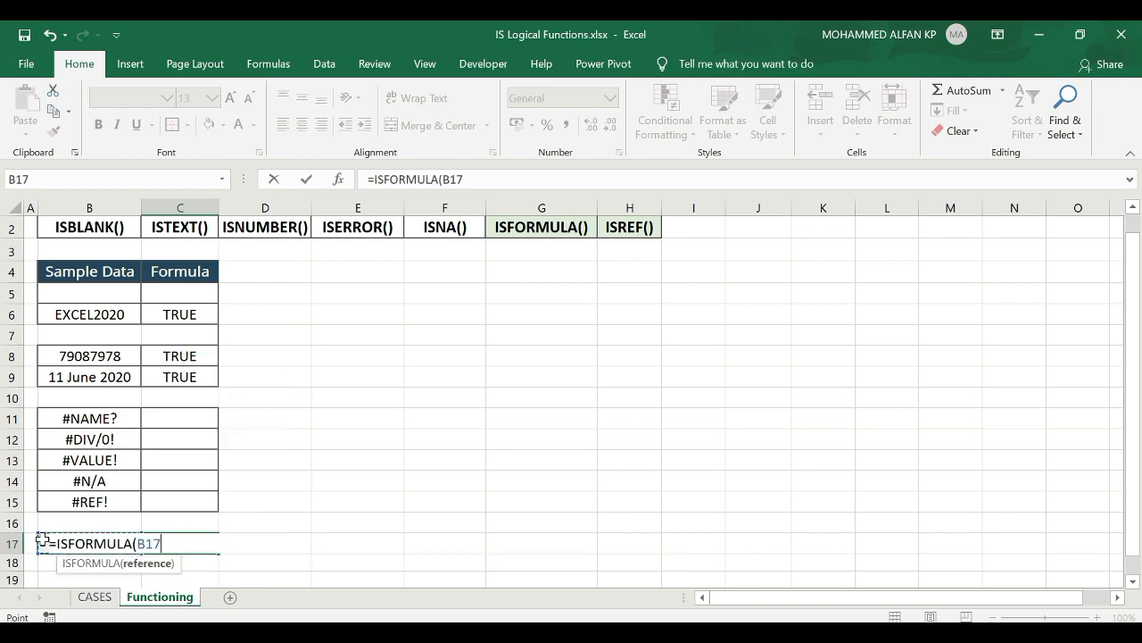
{"action": "type", "text": ")"}
{"action": "key", "text": "Return"}
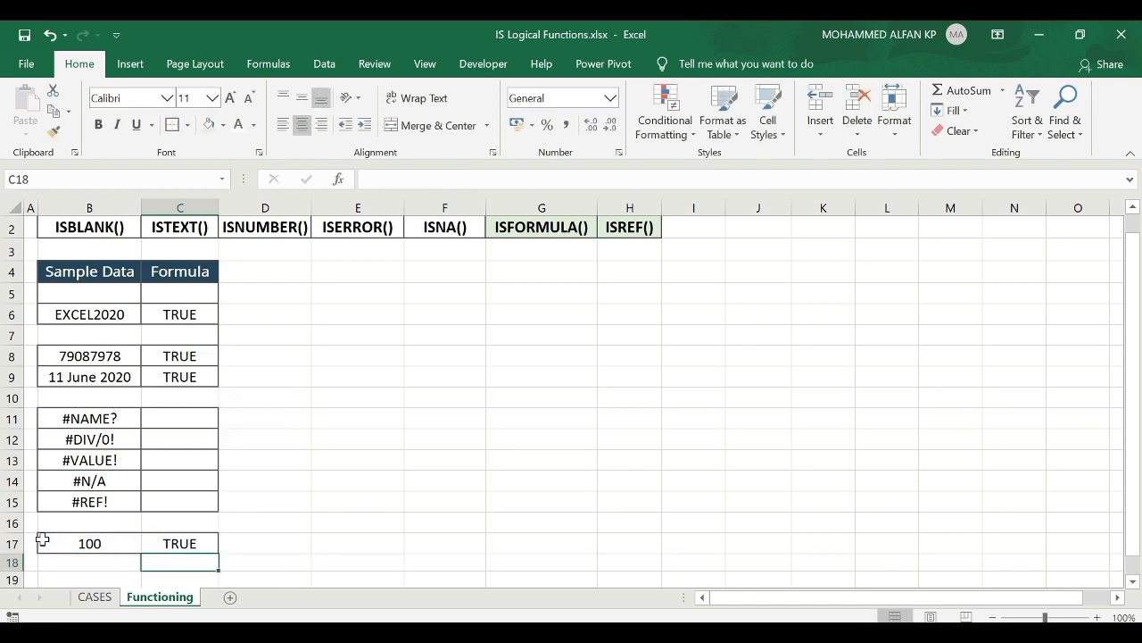
Step: Test the ISFORMULA formula by replacing the content of cell B17 with the plain number 100
{"action": "left_click", "coordinate": [101, 541]}
{"action": "key", "text": "Delete"}
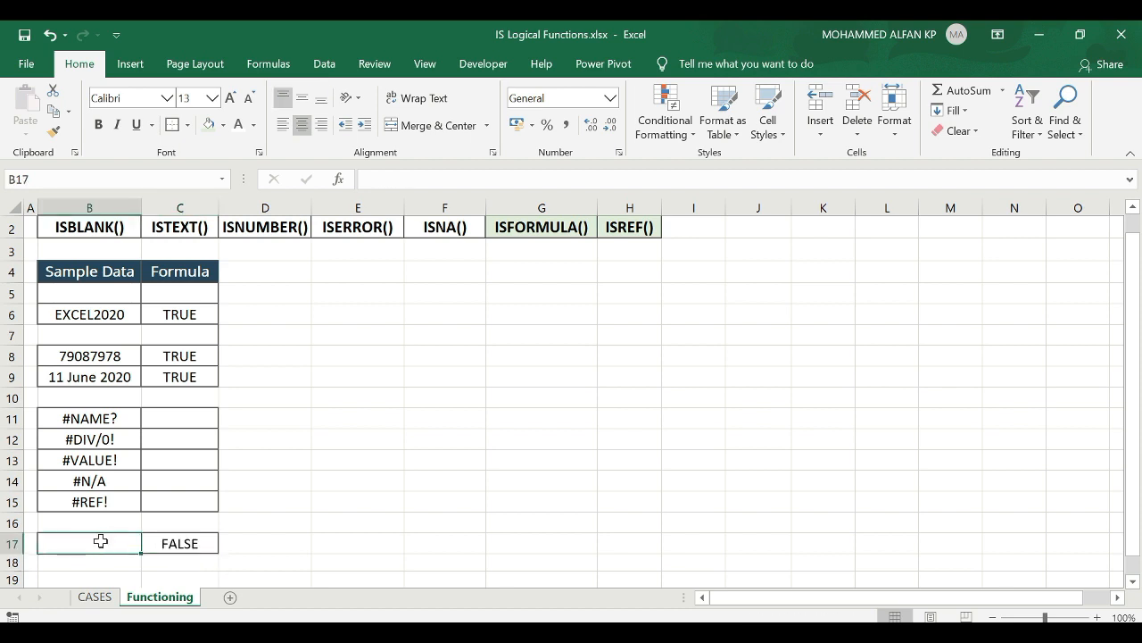
{"action": "type", "text": "100"}
{"action": "key", "text": "Return"}
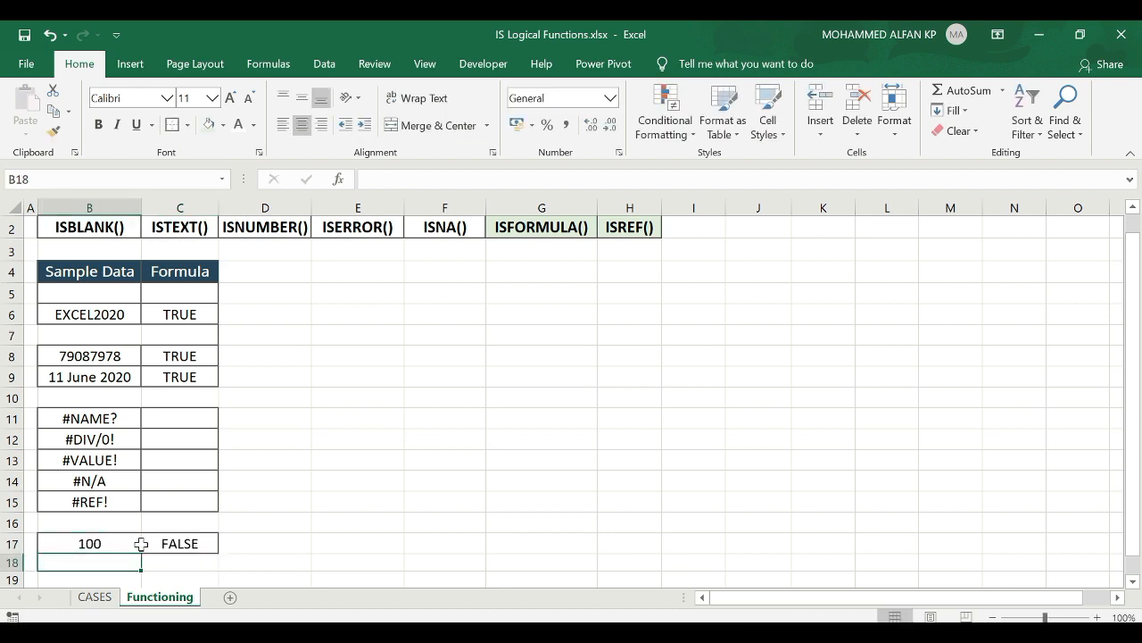
Step: Enter the formula =1+1 in cell B17 and check the ISFORMULA result in cell C17
{"action": "left_click", "coordinate": [128, 545]}
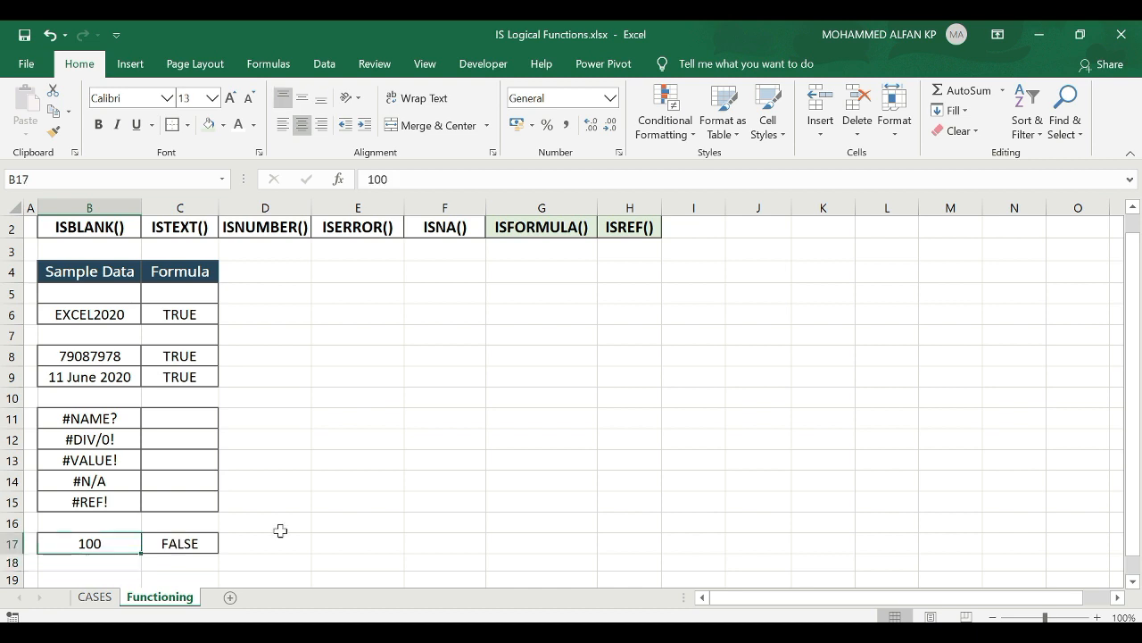
{"action": "type", "text": "=1+1"}
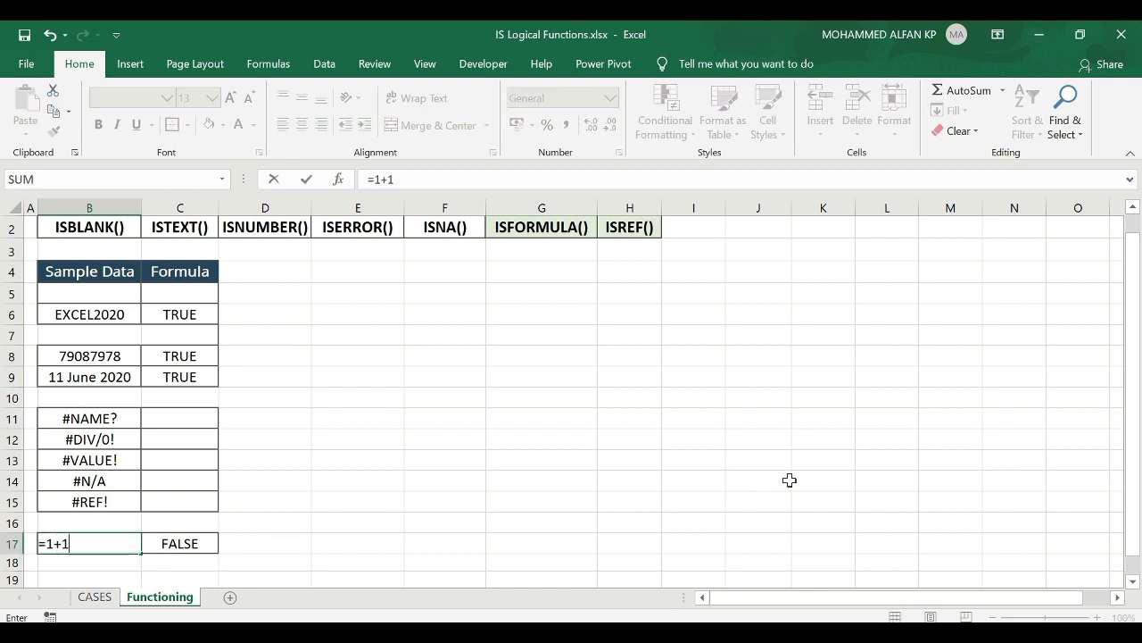
{"action": "key", "text": "Return"}
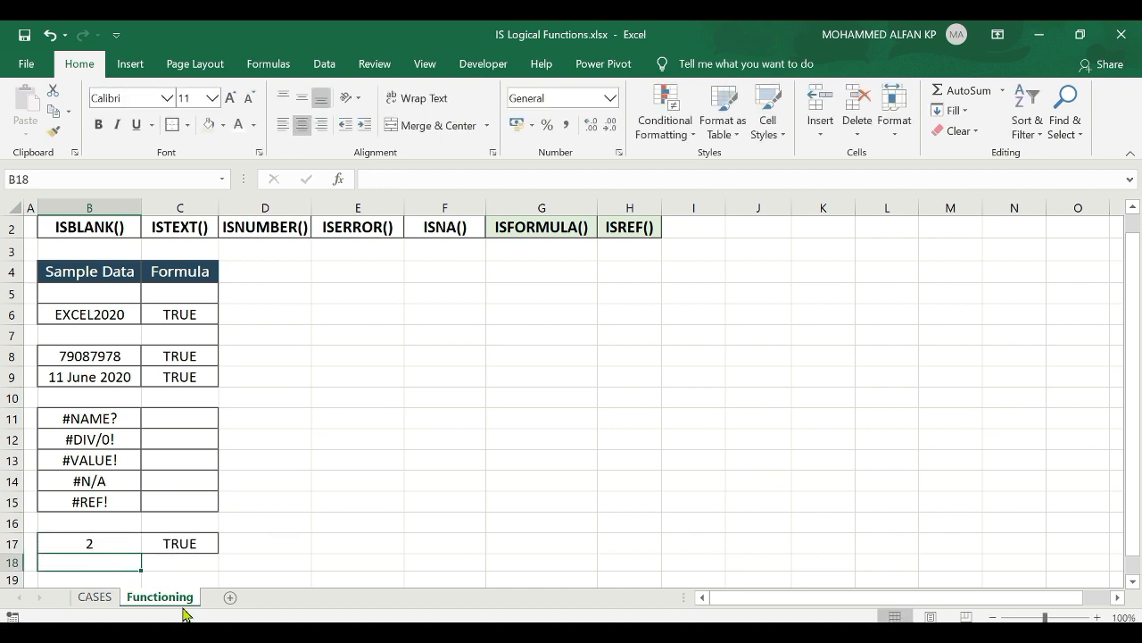
{"action": "left_click", "coordinate": [185, 543]}
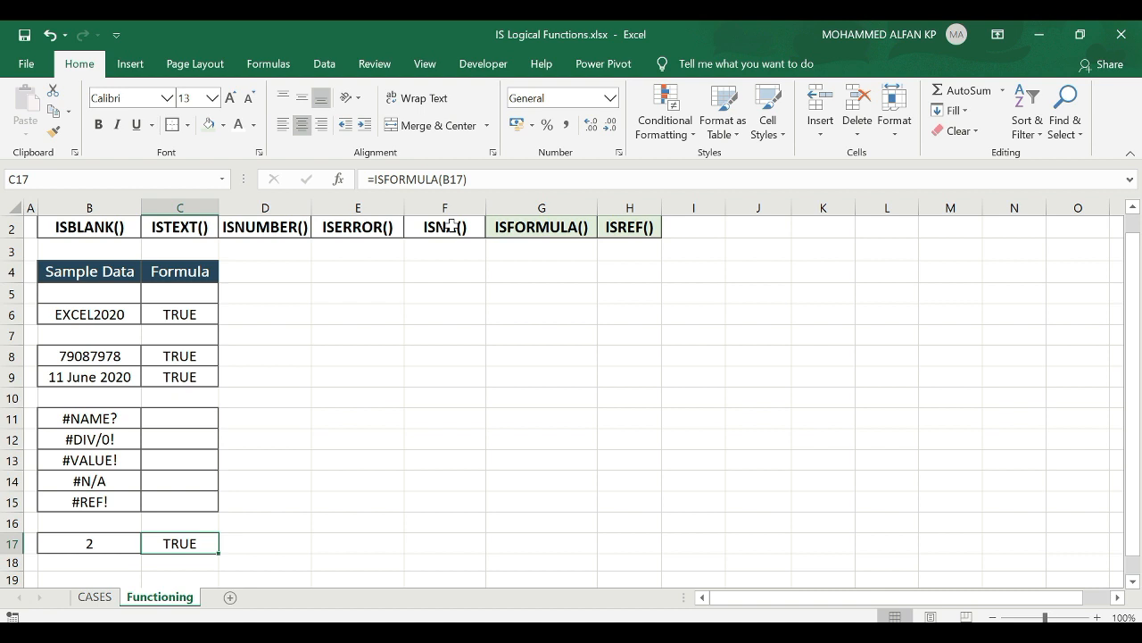
Step: Enter the formula =ISREF(B15) in cell C15, beside the #REF! sample
{"action": "left_click", "coordinate": [184, 498]}
{"action": "type", "text": "=i"}
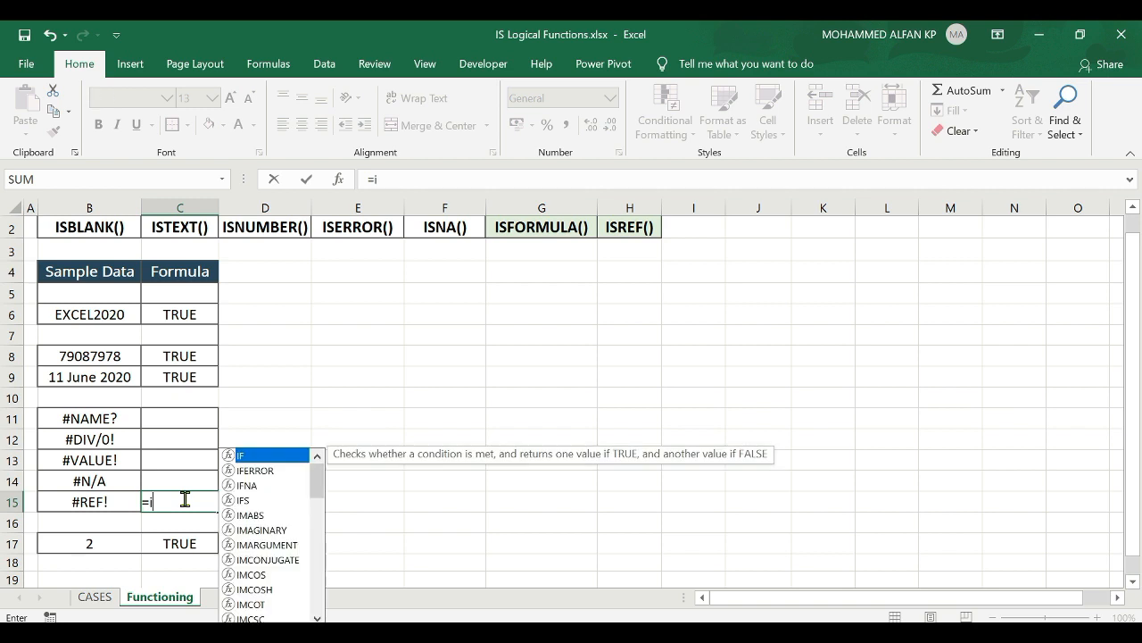
{"action": "type", "text": "sref"}
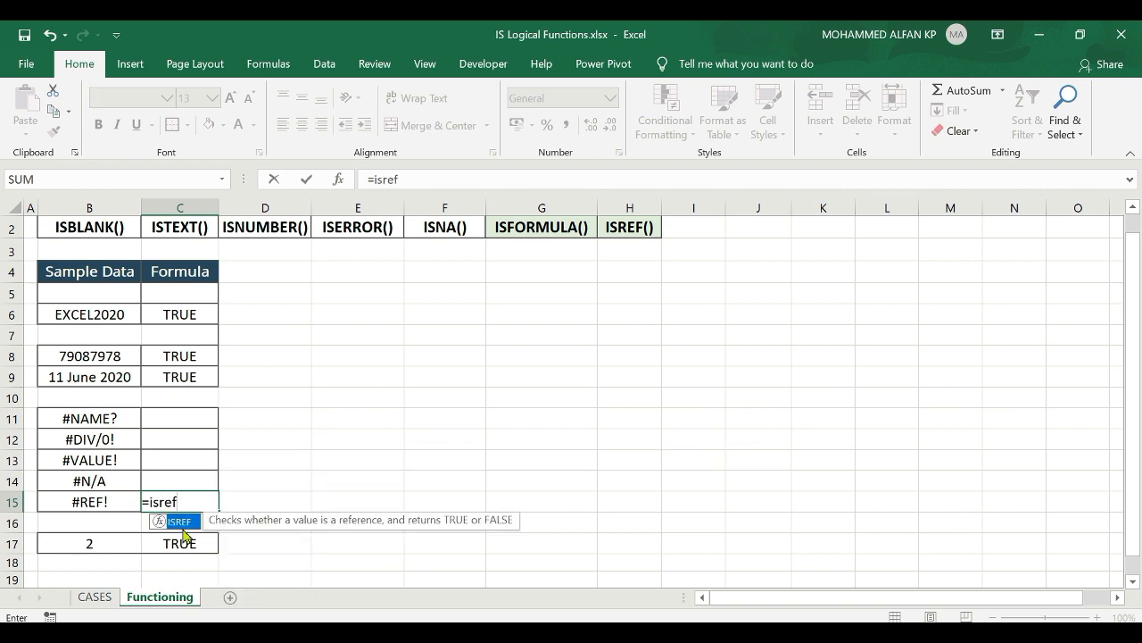
{"action": "double_click", "coordinate": [179, 521]}
{"action": "left_click", "coordinate": [93, 505]}
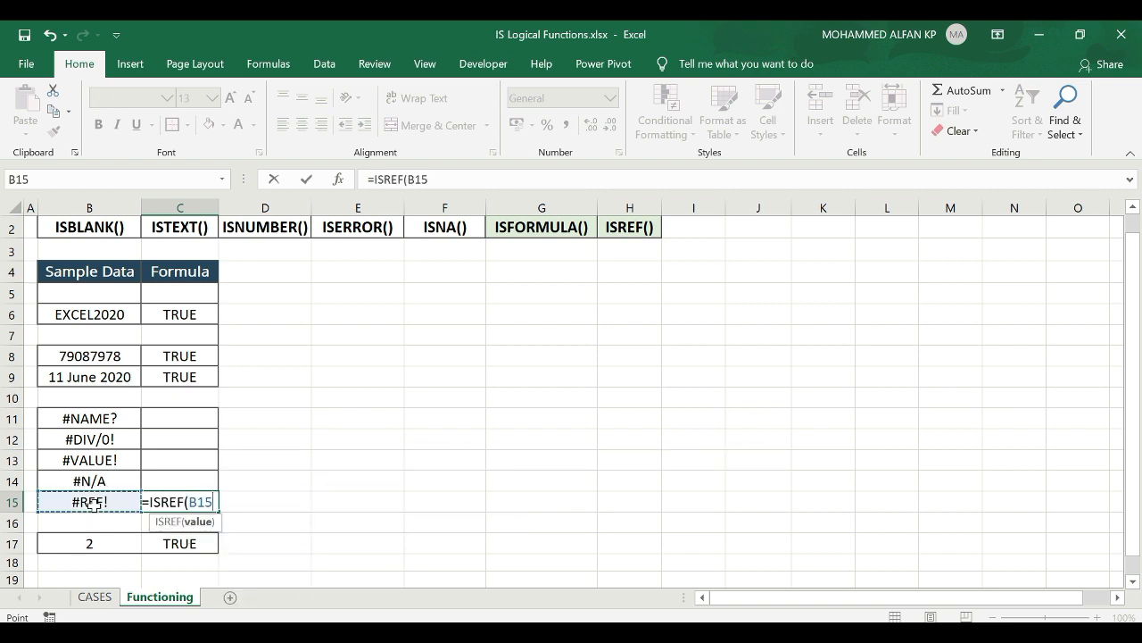
{"action": "type", "text": ")"}
{"action": "key", "text": "Return"}
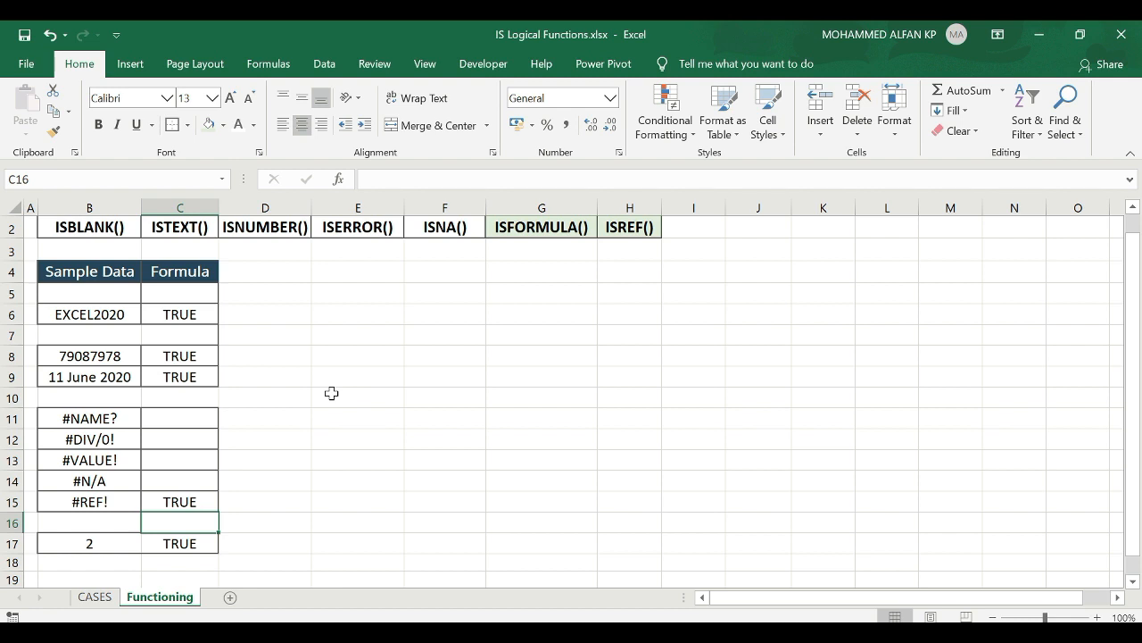
Step: Enter the numbers 2, 3 and 4 in cells K3 to K5 and the formula =9+1 in cell K6
{"action": "scroll", "coordinate": [331, 393], "scroll_direction": "up", "scroll_amount": 1}
{"action": "left_click", "coordinate": [819, 274]}
{"action": "type", "text": "2"}
{"action": "key", "text": "Return"}
{"action": "type", "text": "3"}
{"action": "key", "text": "Return"}
{"action": "type", "text": "4"}
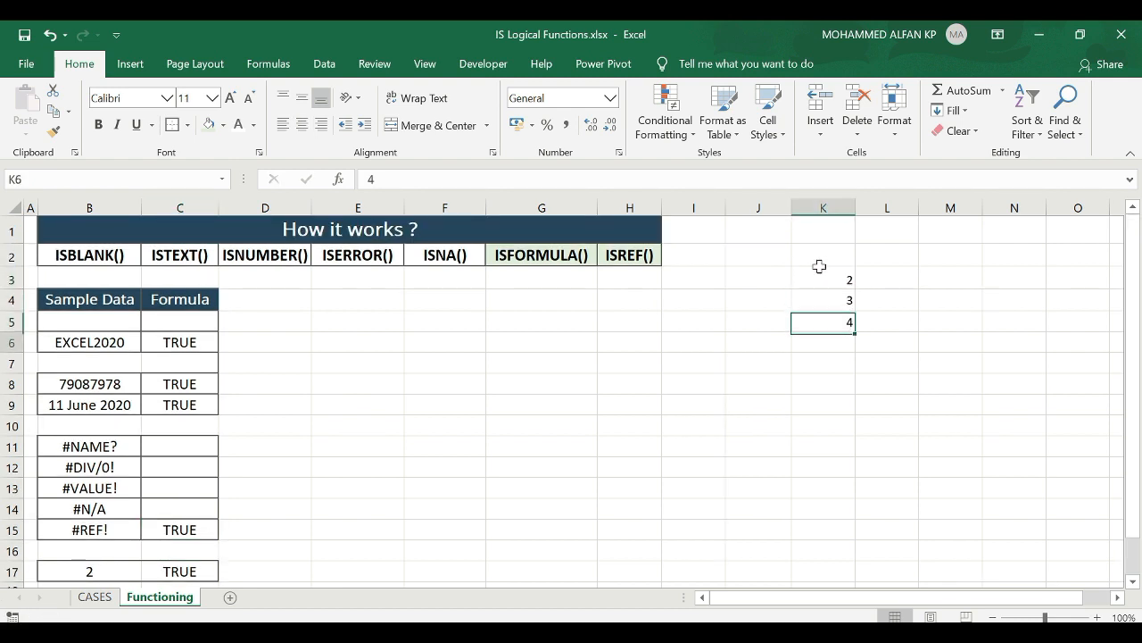
{"action": "key", "text": "Return"}
{"action": "type", "text": "="}
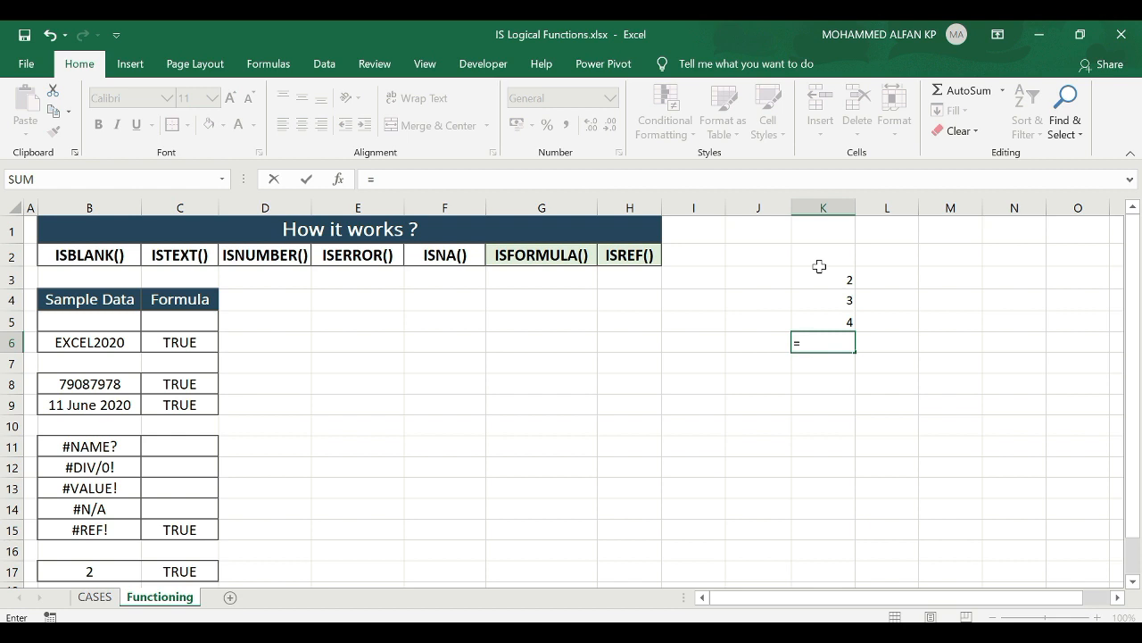
{"action": "type", "text": "9+1"}
{"action": "key", "text": "Return"}
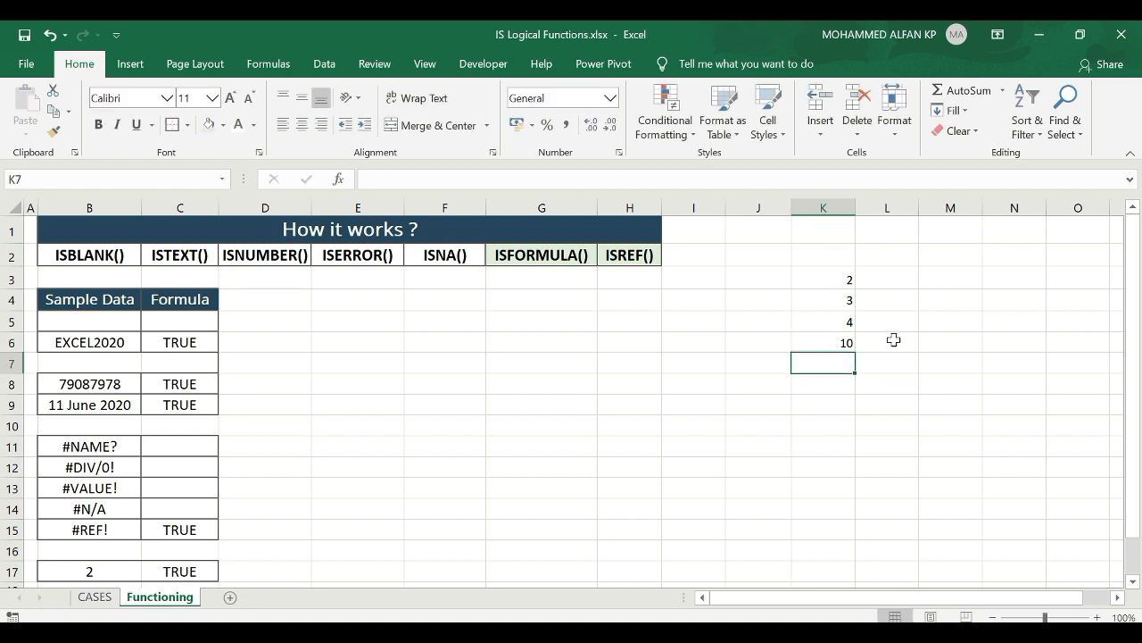
Step: Enter the formula =ISFORMULA(K3) in cell L3, fill it down to L6, and check the result in L6
{"action": "left_click", "coordinate": [886, 280]}
{"action": "double_click", "coordinate": [887, 280]}
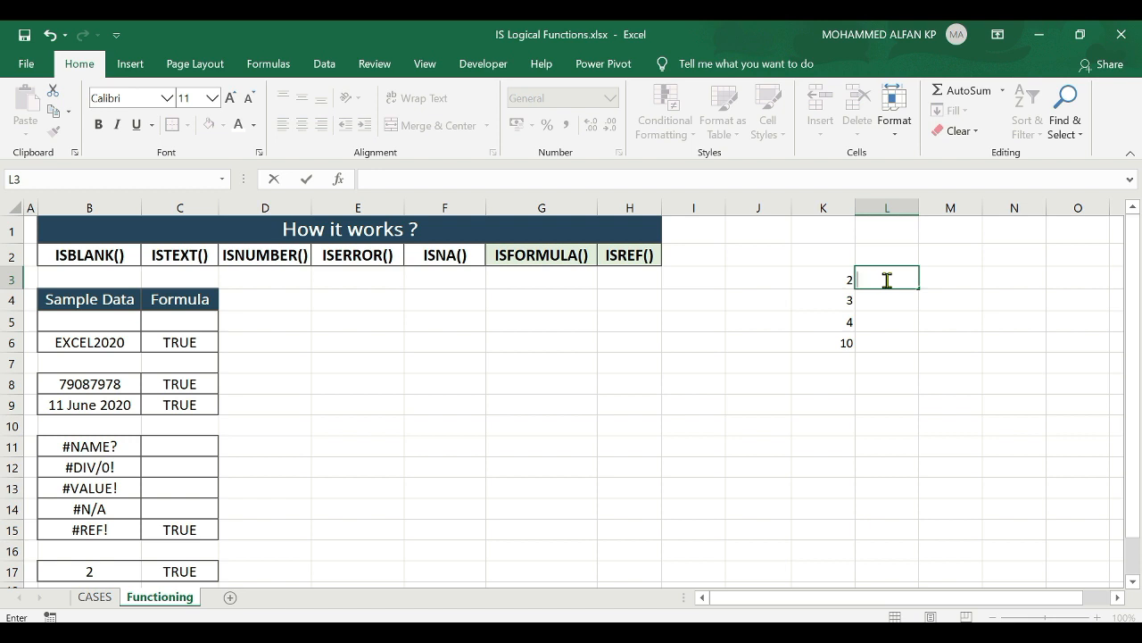
{"action": "type", "text": "=isf"}
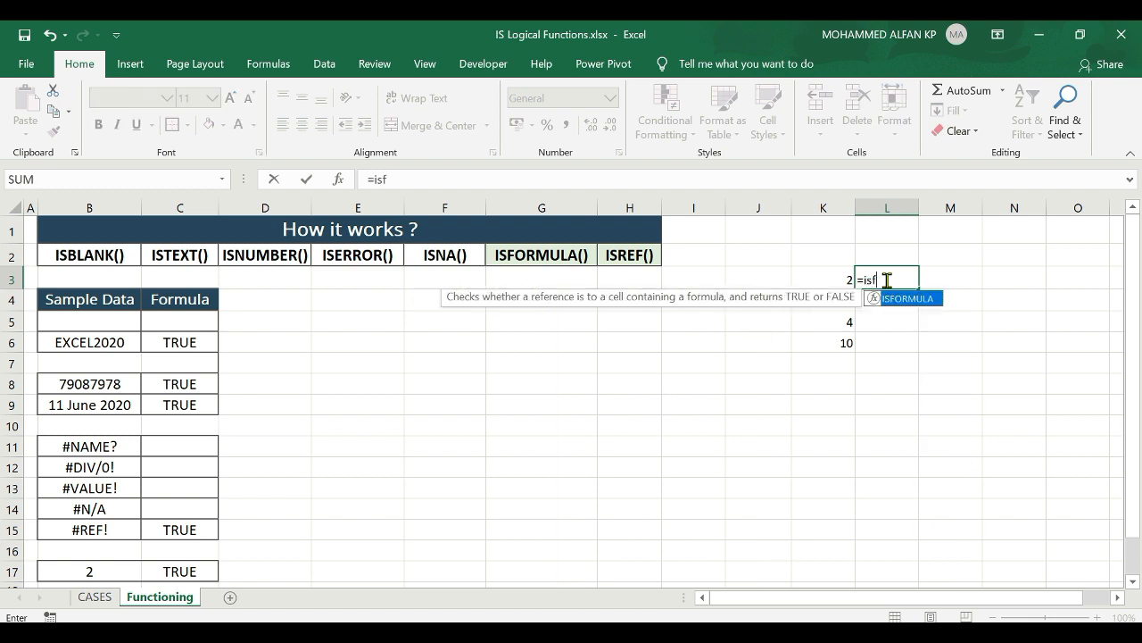
{"action": "double_click", "coordinate": [912, 299]}
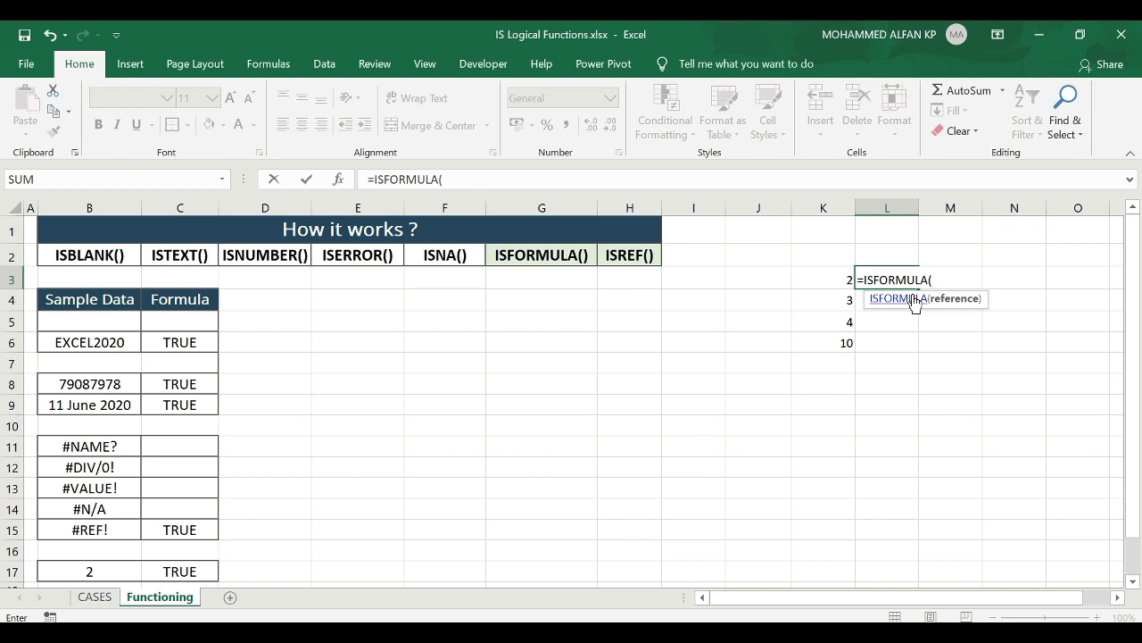
{"action": "left_click", "coordinate": [839, 274]}
{"action": "type", "text": ")"}
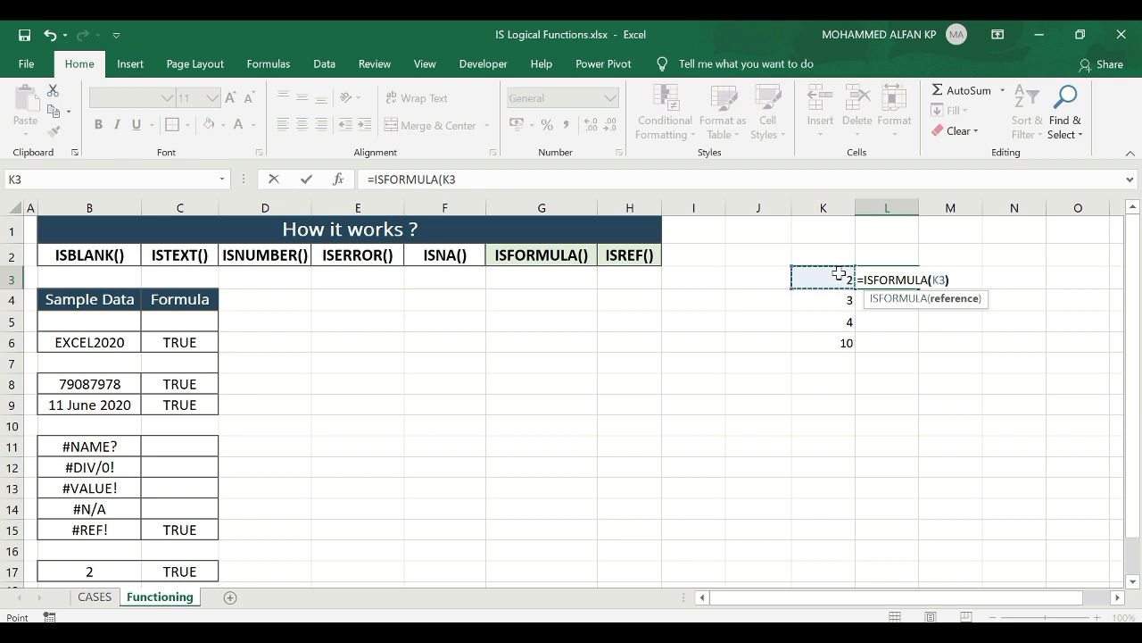
{"action": "key", "text": "Return"}
{"action": "left_click", "coordinate": [888, 279]}
{"action": "double_click", "coordinate": [918, 299]}
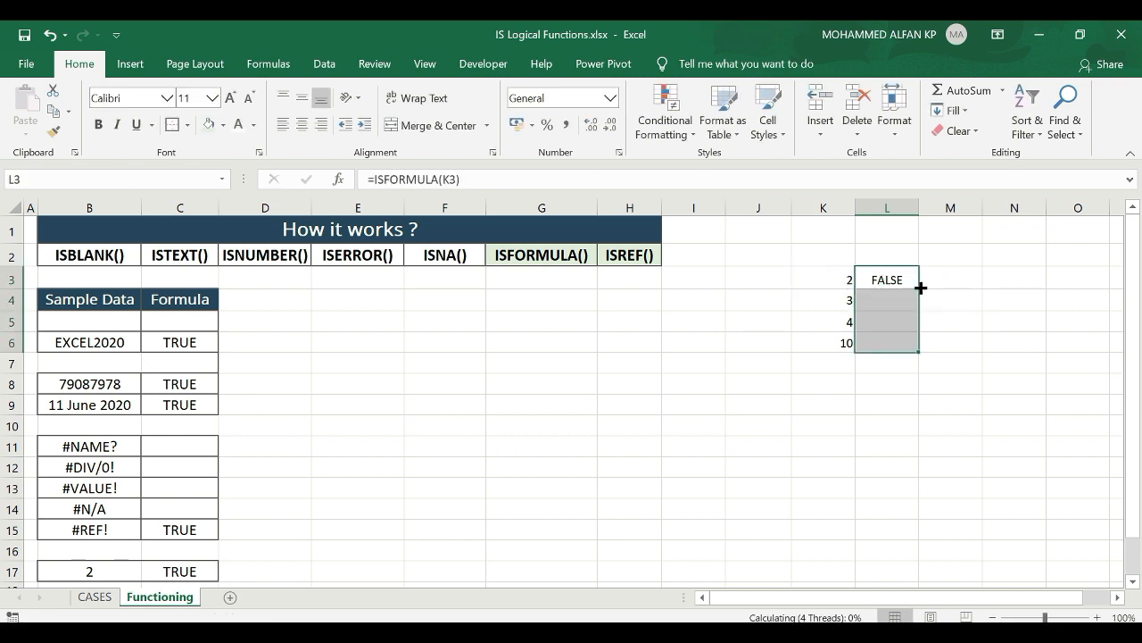
{"action": "left_click", "coordinate": [882, 343]}
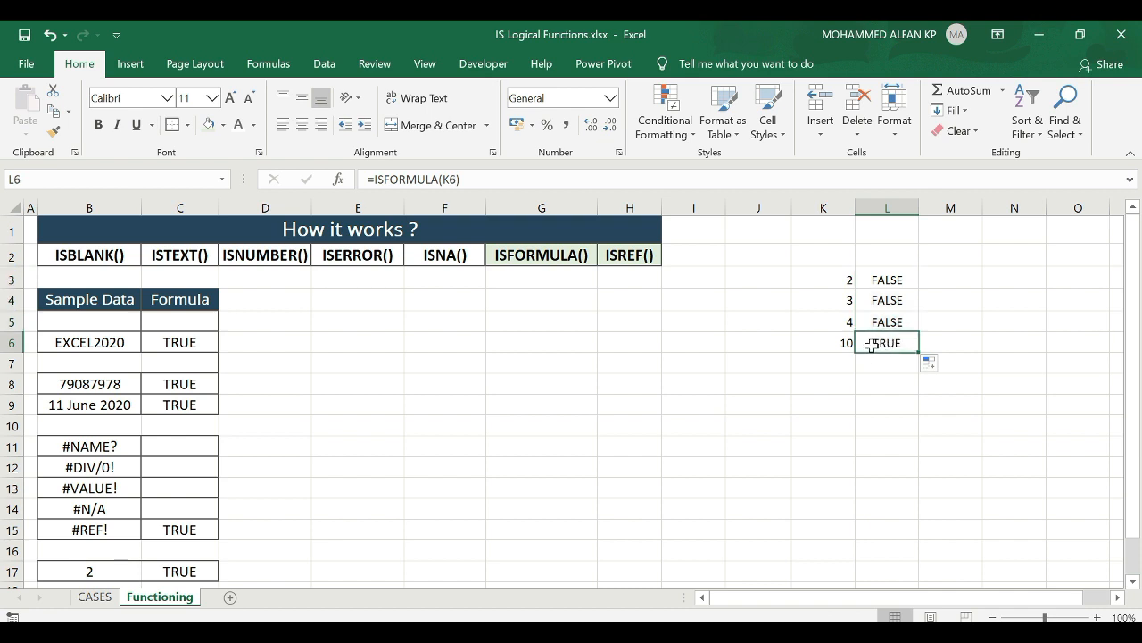